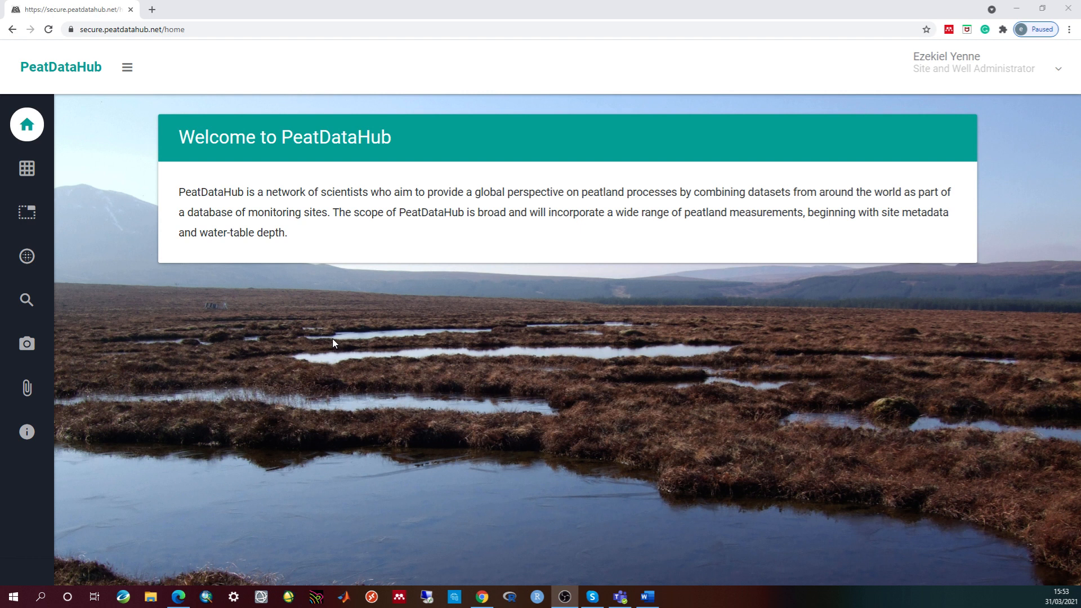
- Open the Test Site (TST) record from the Peatland Sites list
left_click(47, 171)
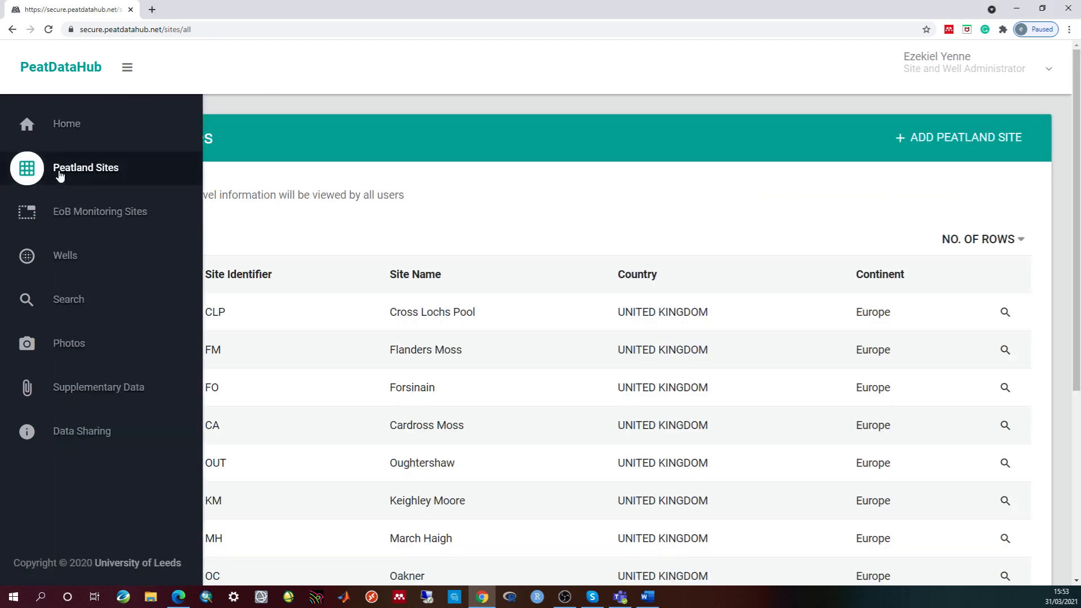
scroll(569, 290, "down", 5)
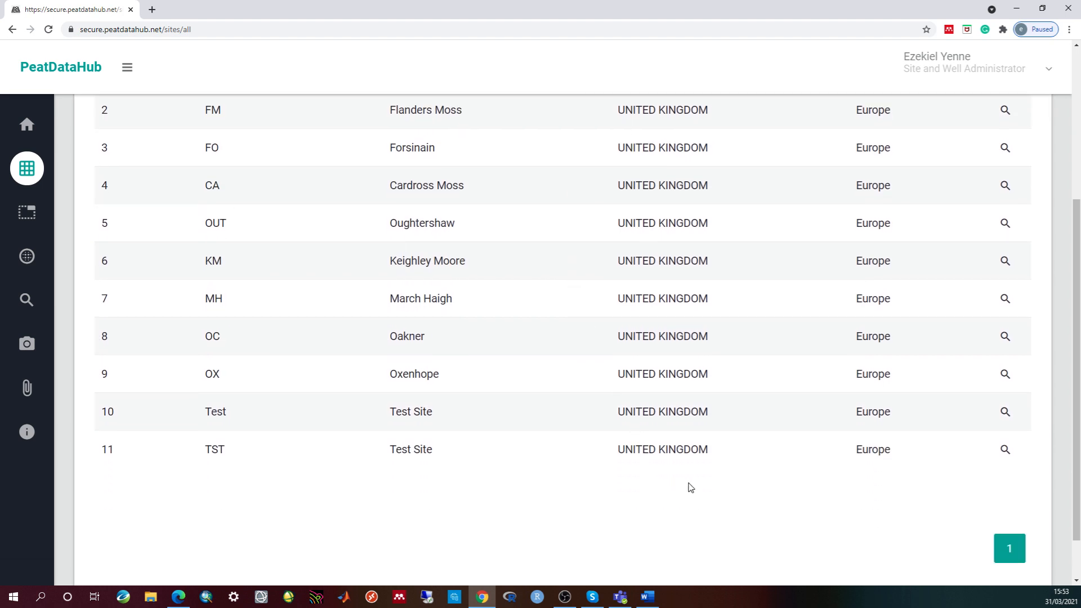
left_click(1006, 450)
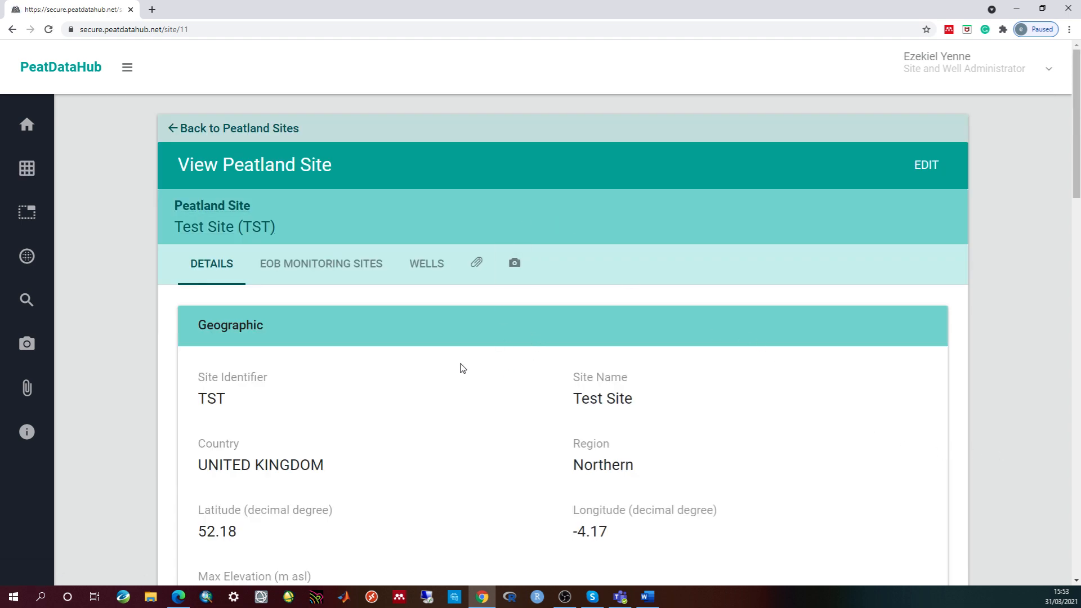
- Show Test Site (TST)'s wells, listing Test1 and TE1 at 54, -2
left_click(431, 267)
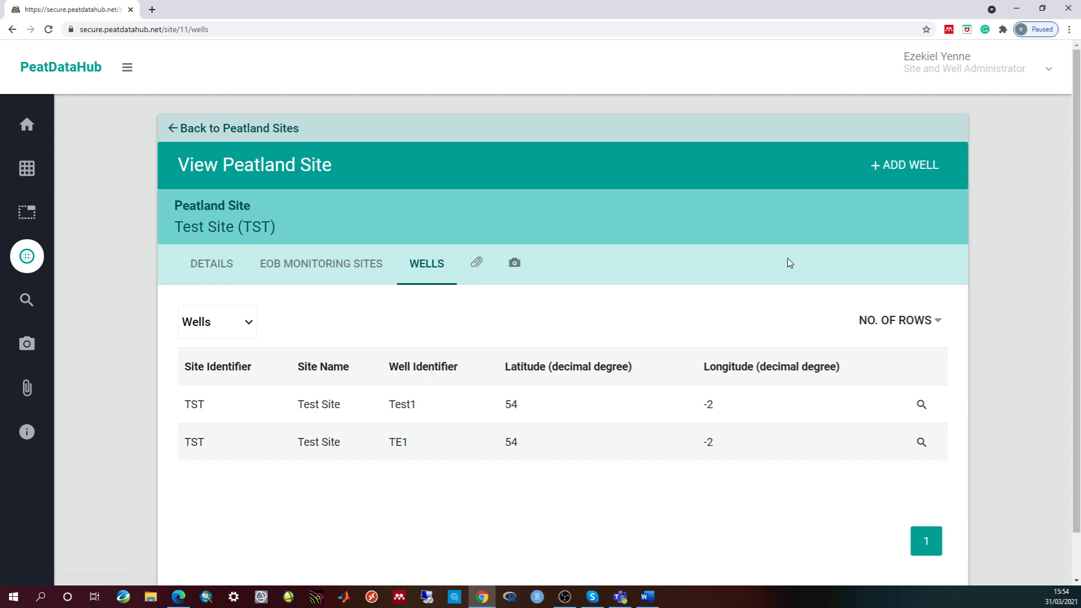
- Start a new well for Test Site with identifier TEST01 and well diameter 5 cm
left_click(904, 169)
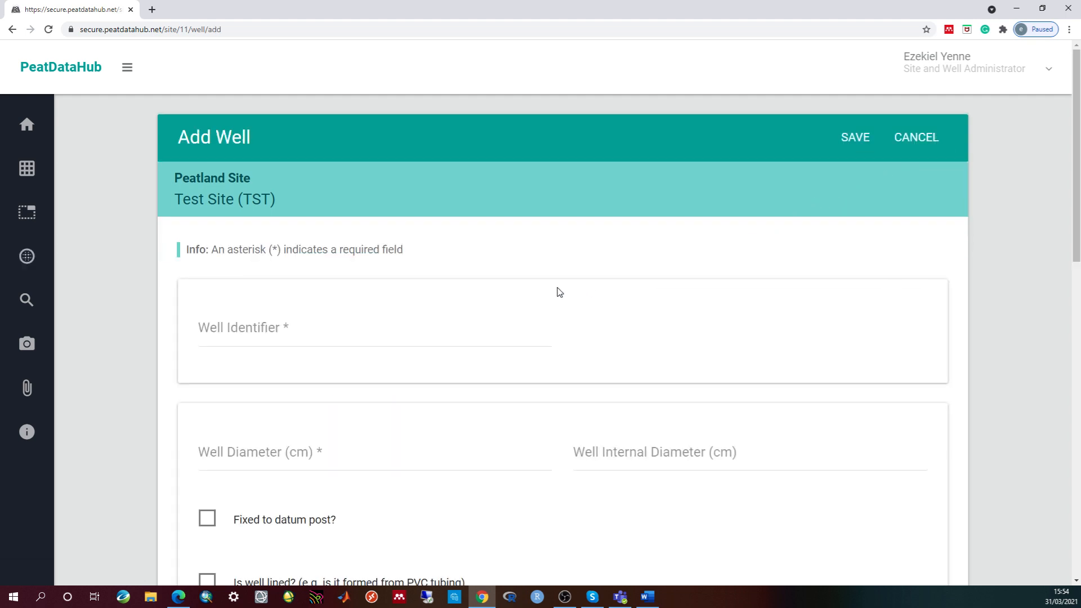
left_click(255, 331)
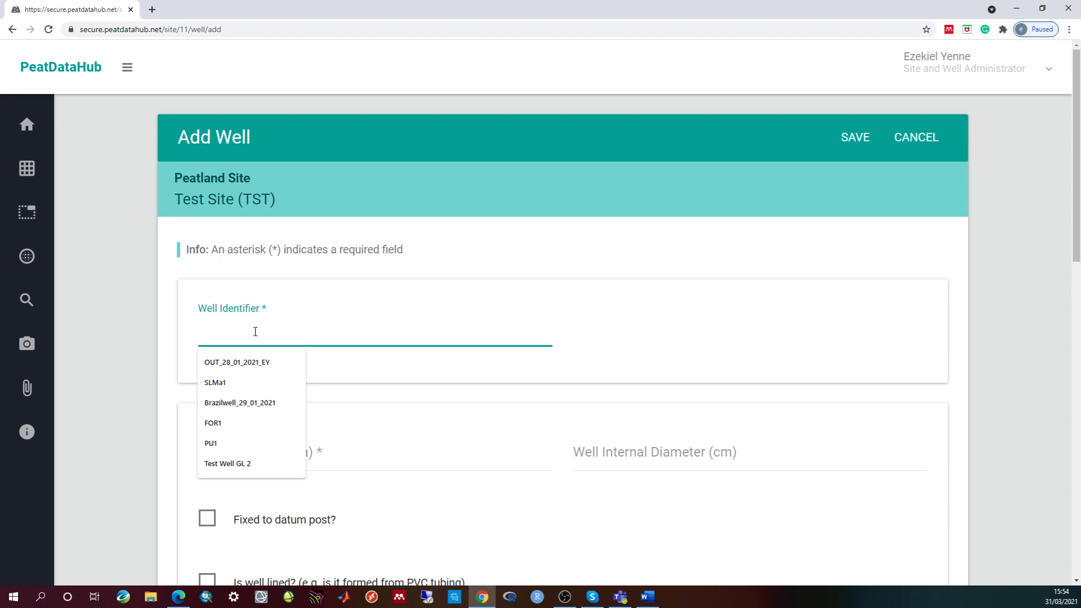
type("T")
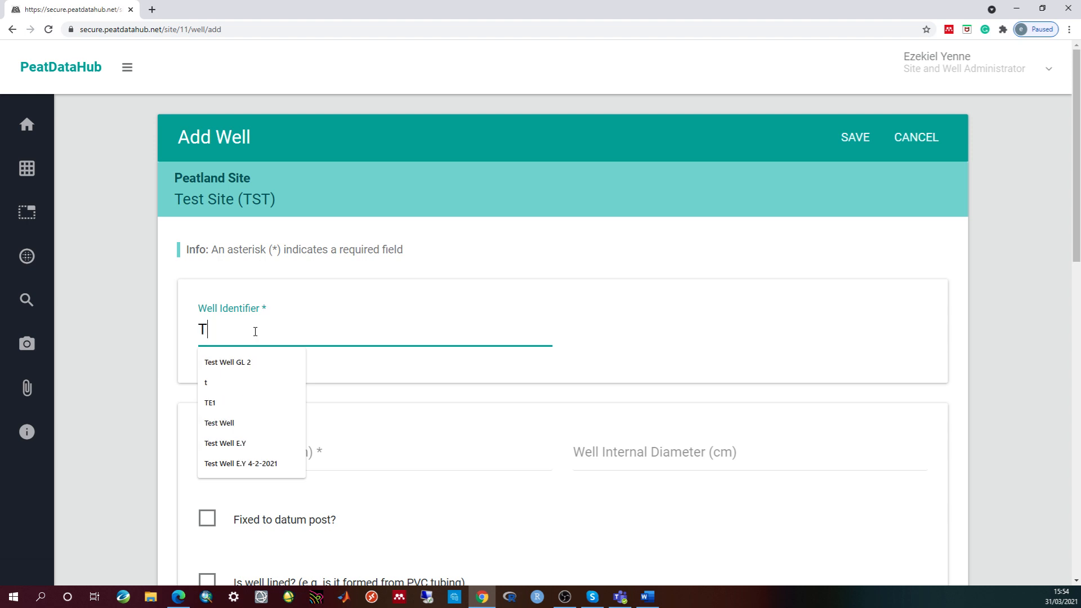
type("EST")
type(")!")
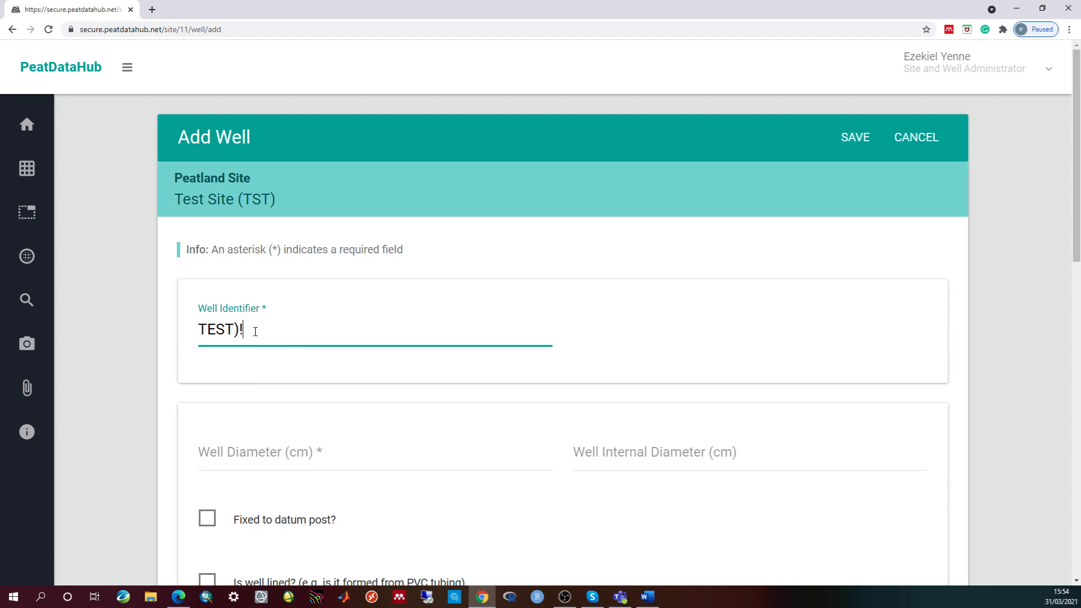
key("BackSpace")
type("01")
left_click(267, 452)
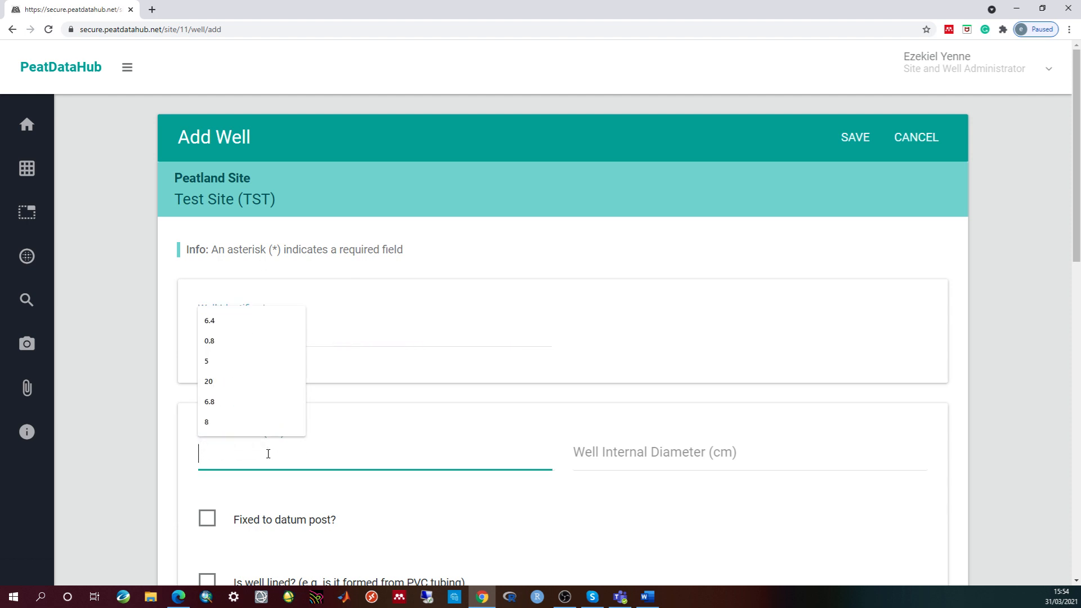
type("5")
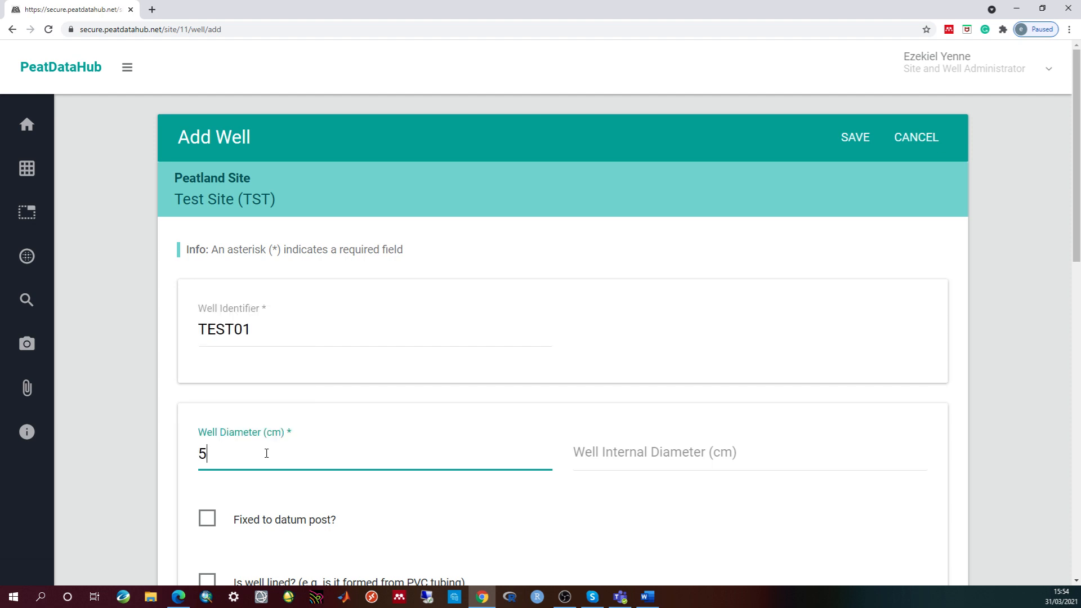
scroll(355, 439, "down", 7)
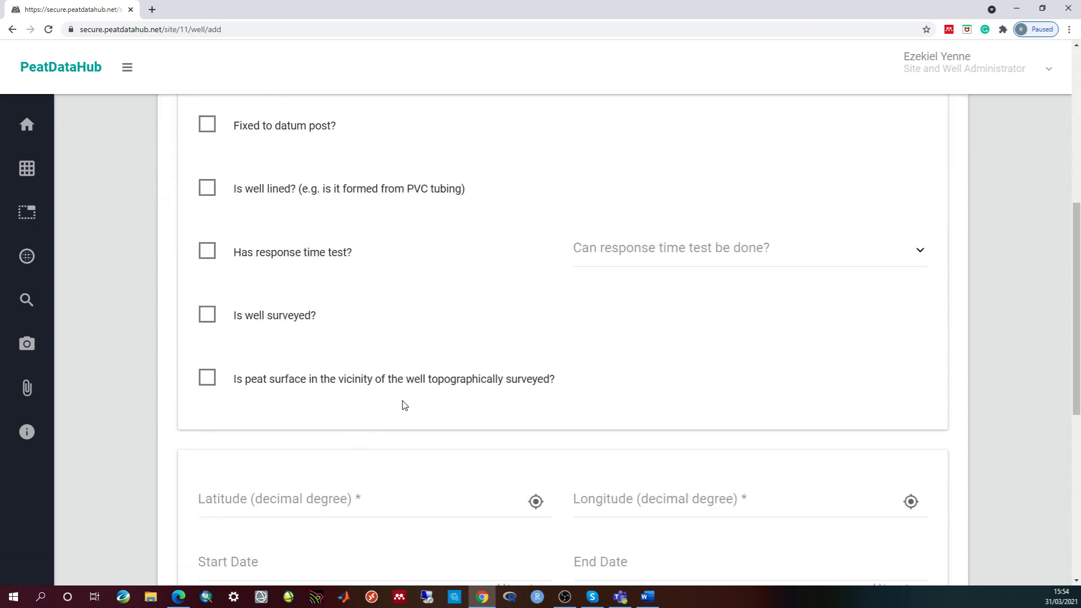
scroll(403, 404, "up", 1)
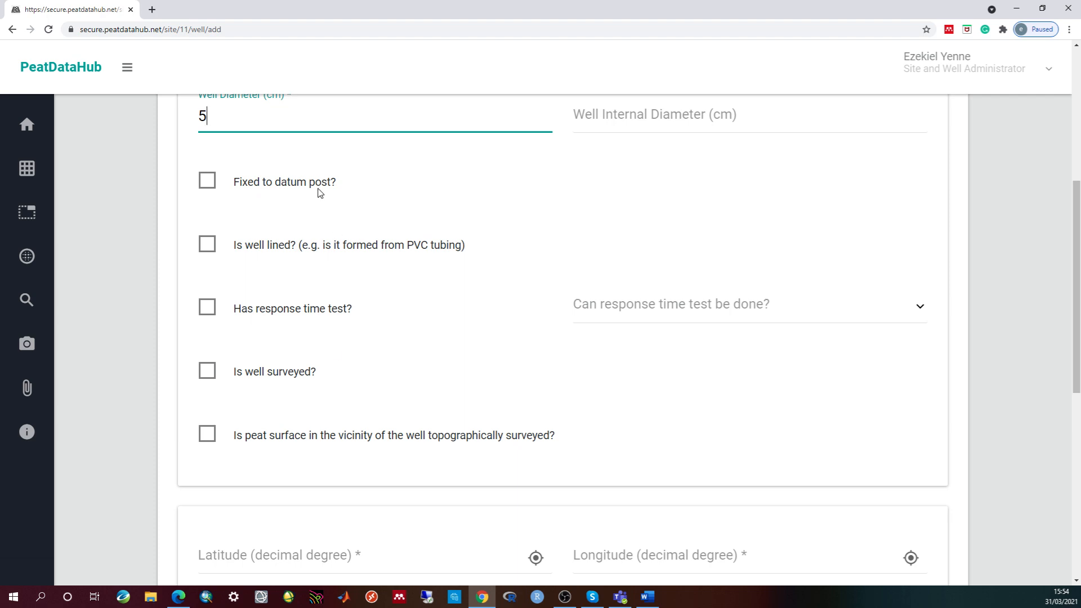
scroll(425, 363, "down", 4)
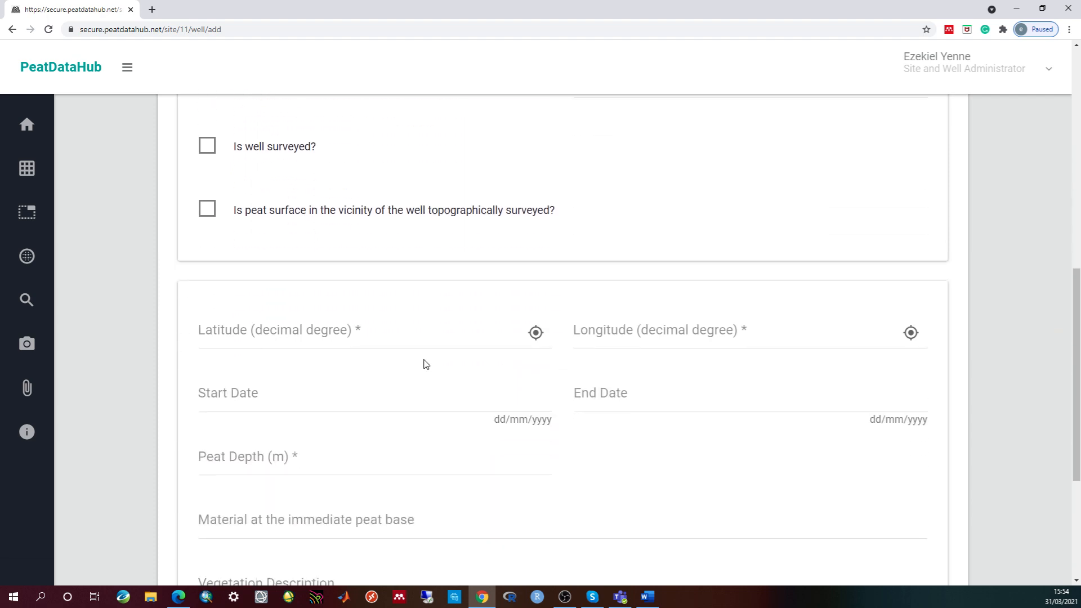
- Place the new well at latitude 54, longitude -2
left_click(304, 327)
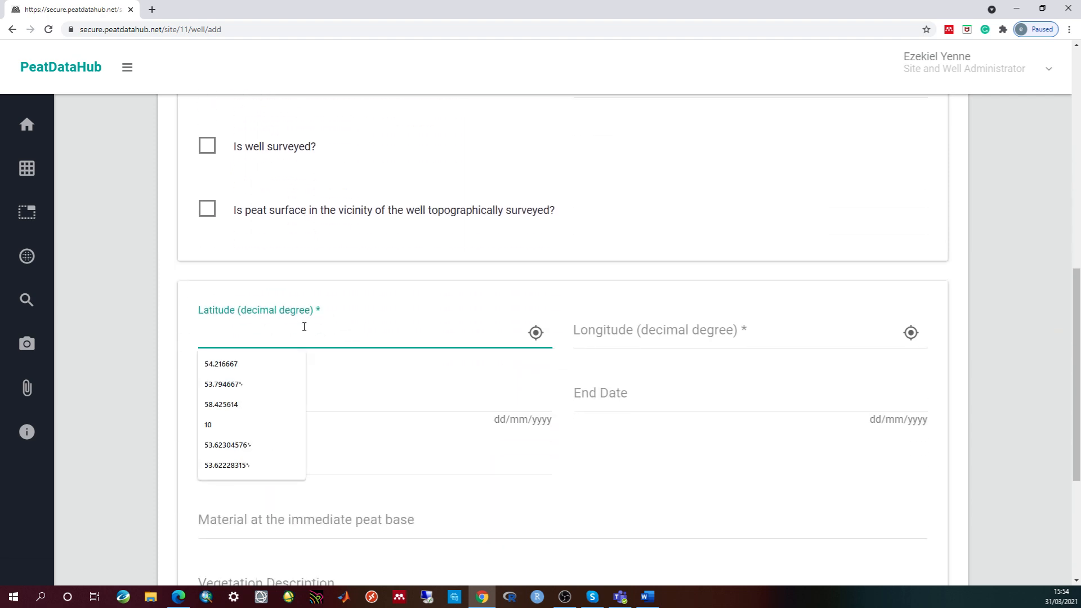
type("54")
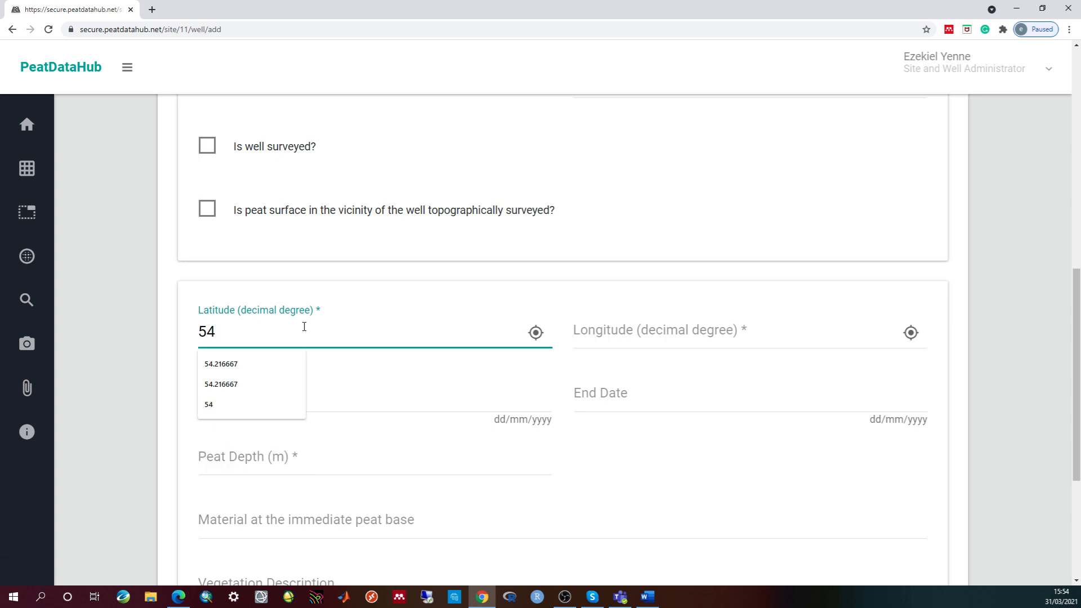
left_click(636, 335)
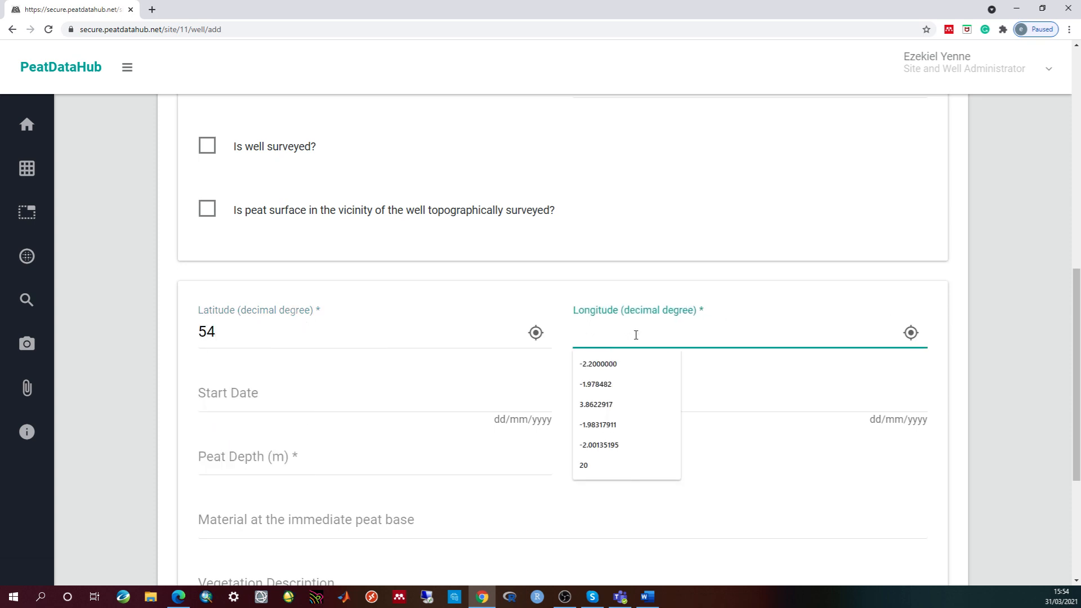
type("-2")
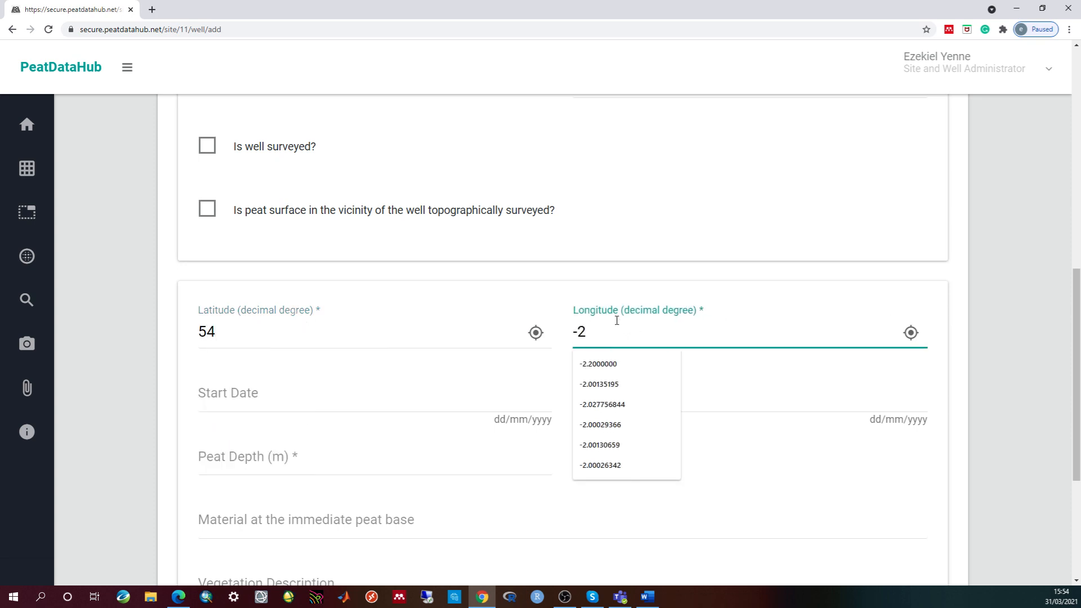
- Set the well's start date to 02/03/2020 and end date to 03/12/2021
left_click(345, 399)
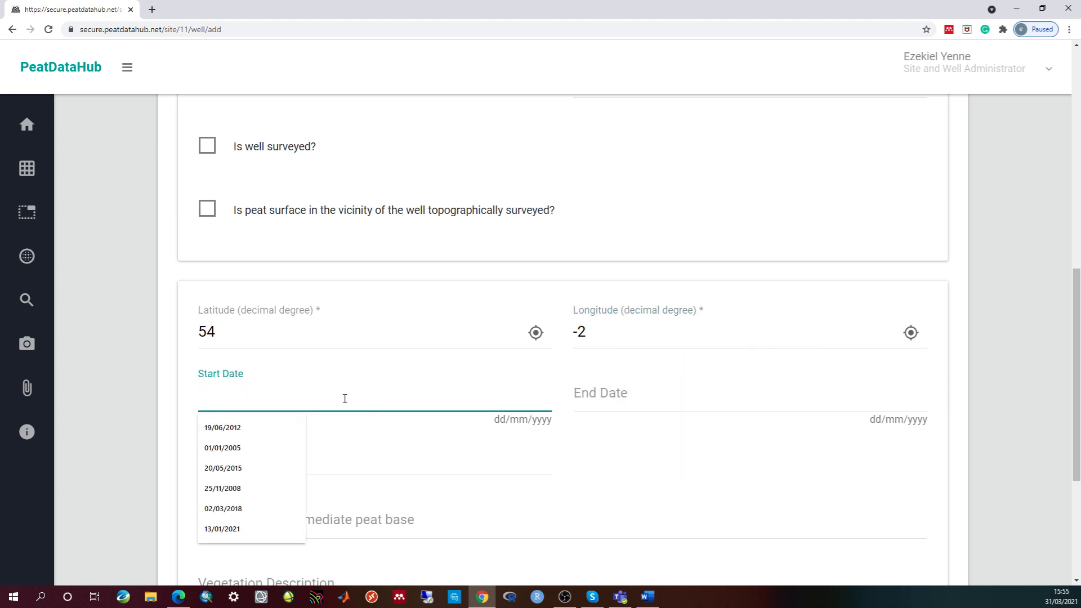
type("02")
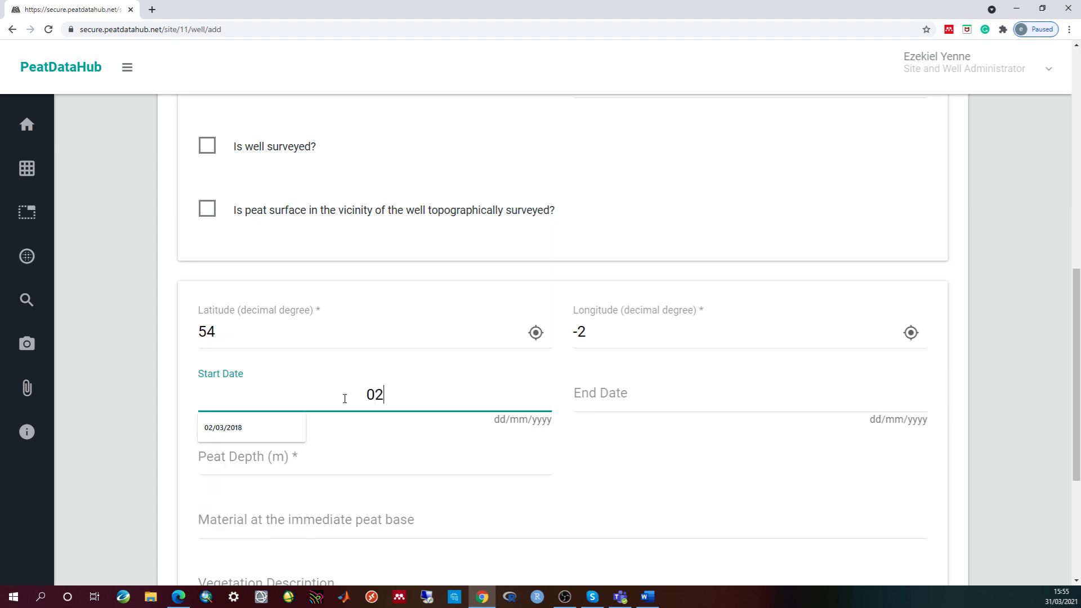
type("/03/2020")
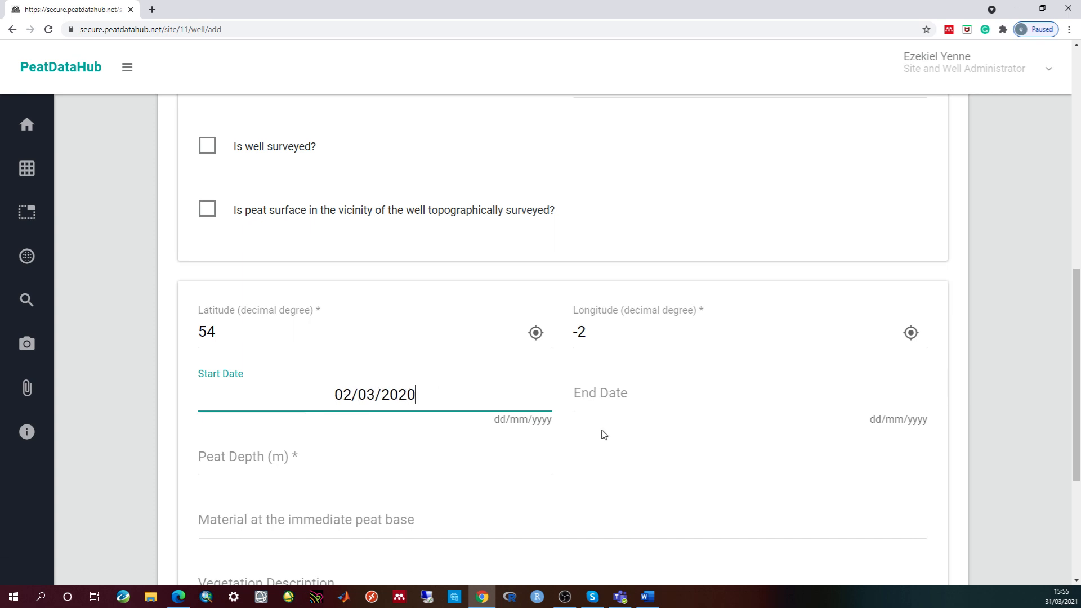
left_click(608, 404)
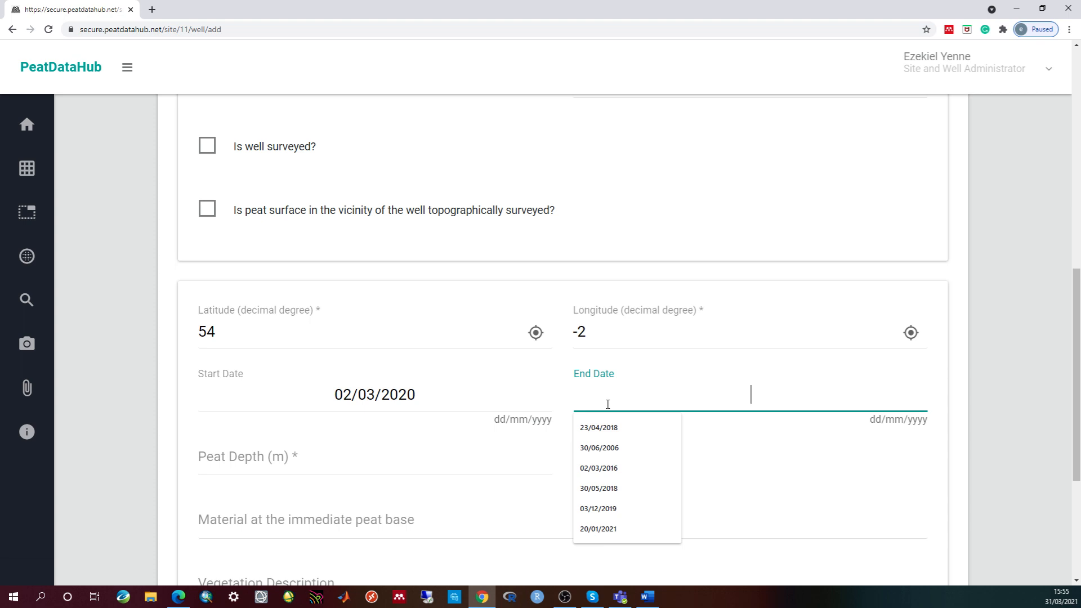
type("03/")
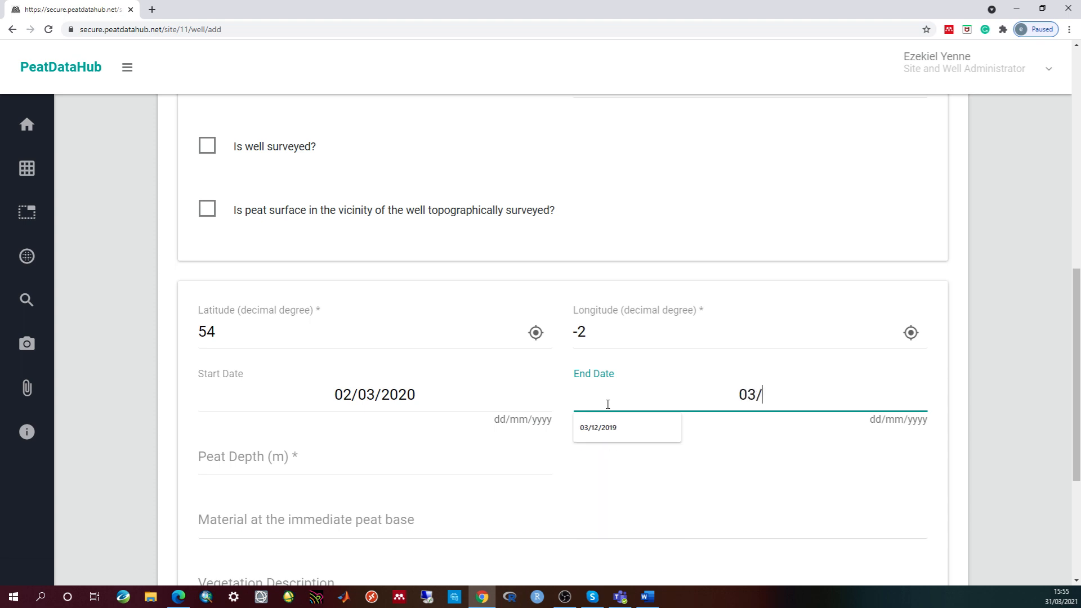
type("12/2021")
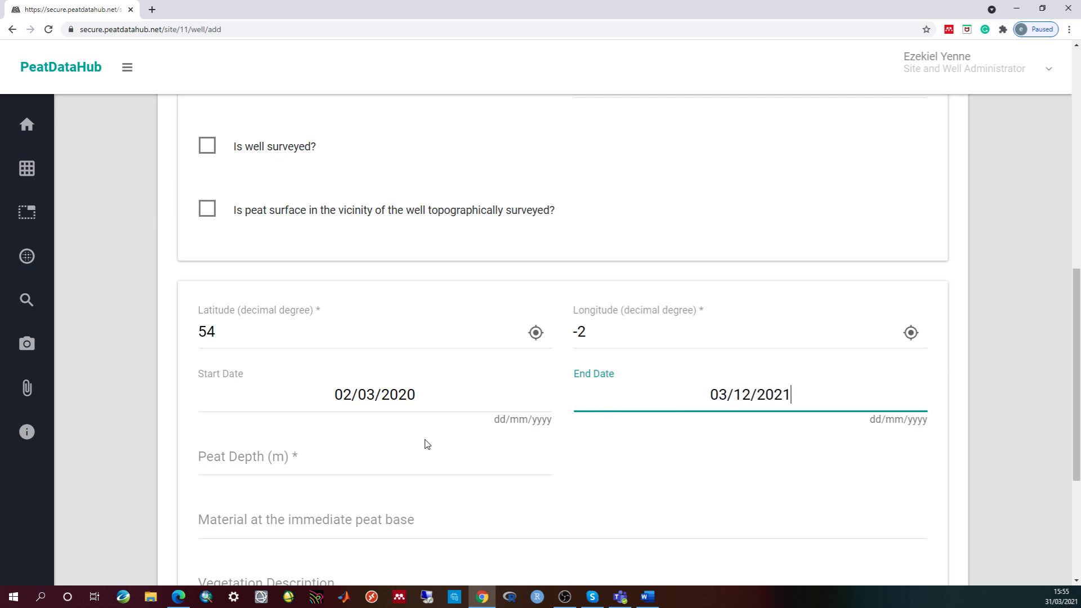
scroll(395, 428, "down", 1)
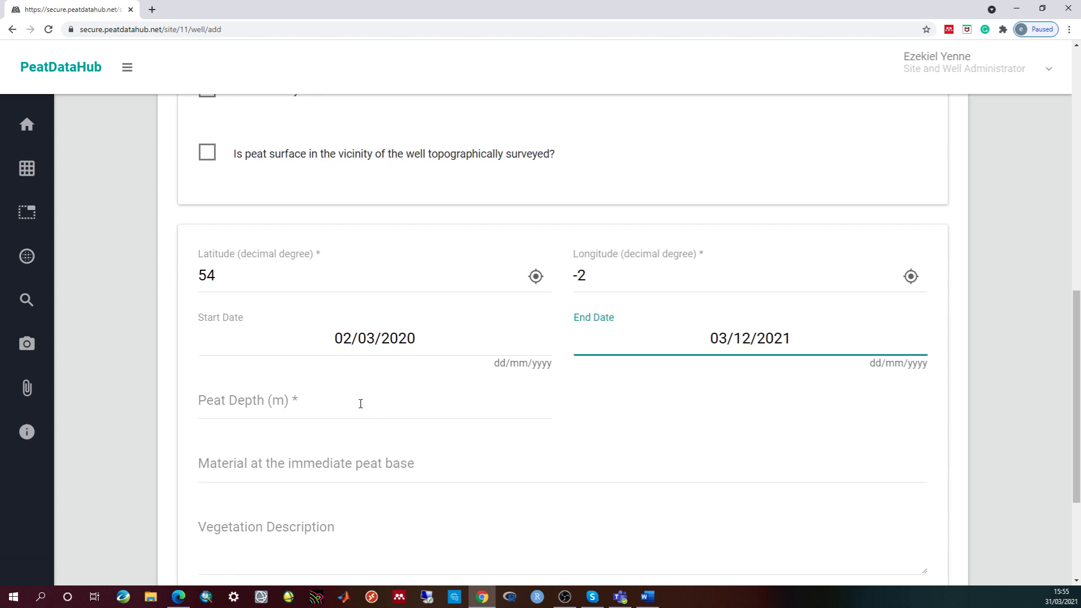
- Enter peat depth 7 m, land use Arable Agriculture and recording method Logger
left_click(230, 406)
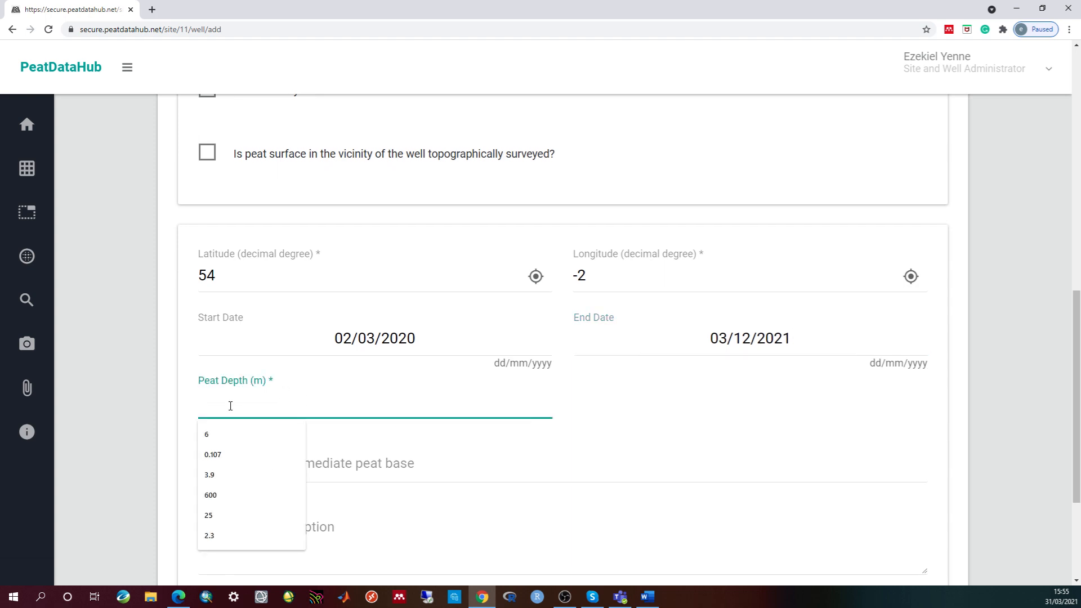
type("7")
scroll(345, 400, "down", 3)
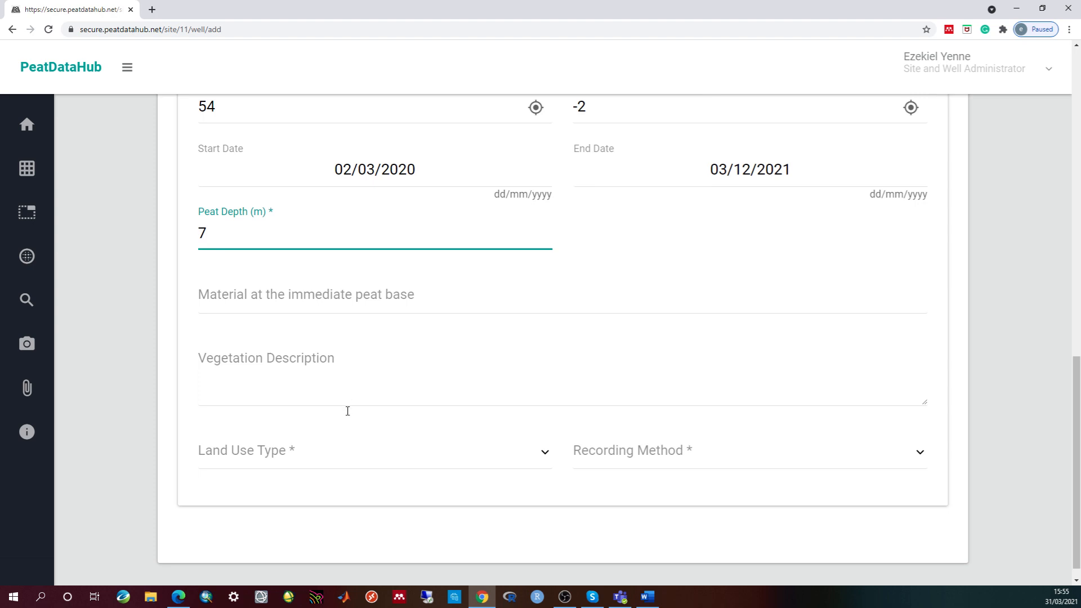
left_click(345, 455)
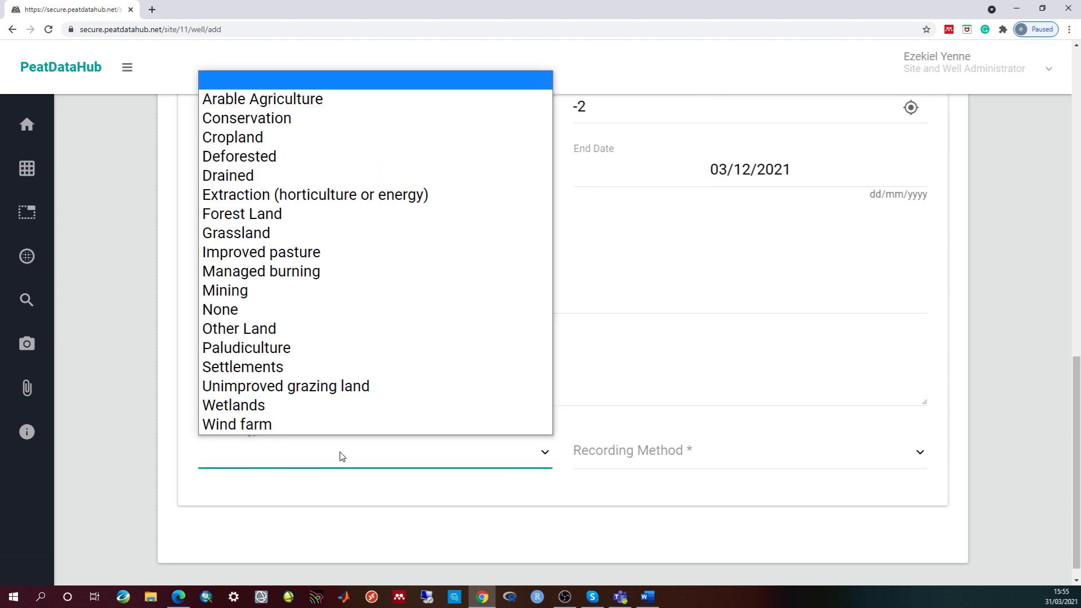
left_click(296, 100)
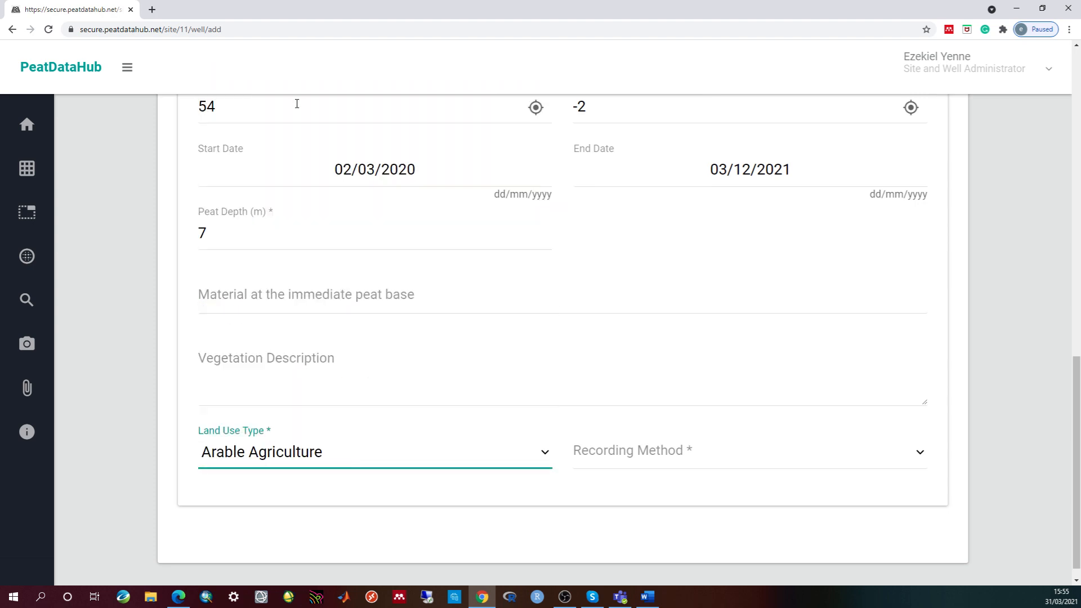
left_click(688, 457)
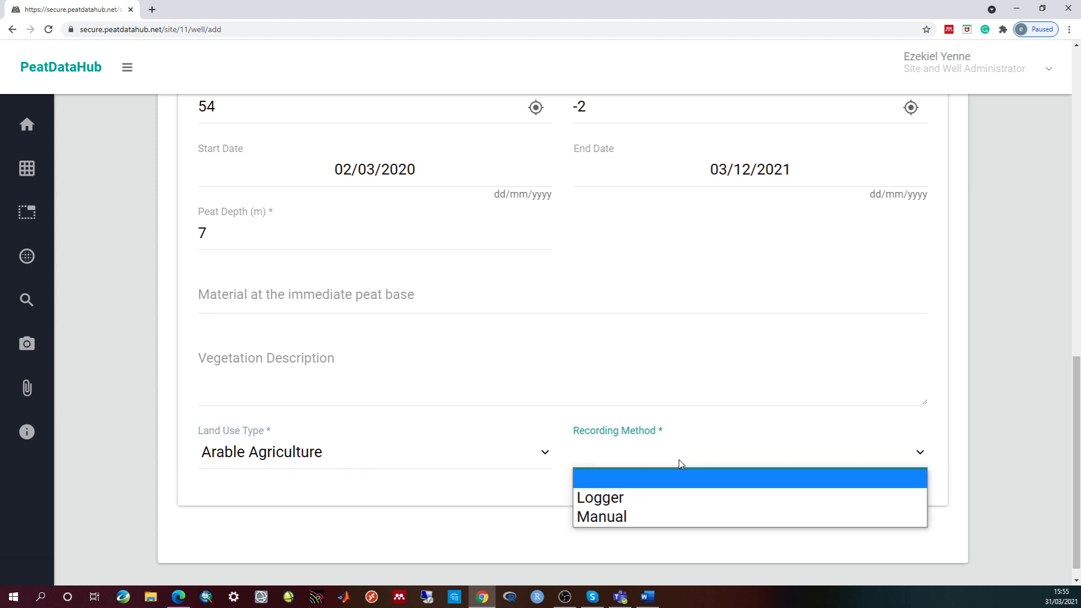
left_click(624, 498)
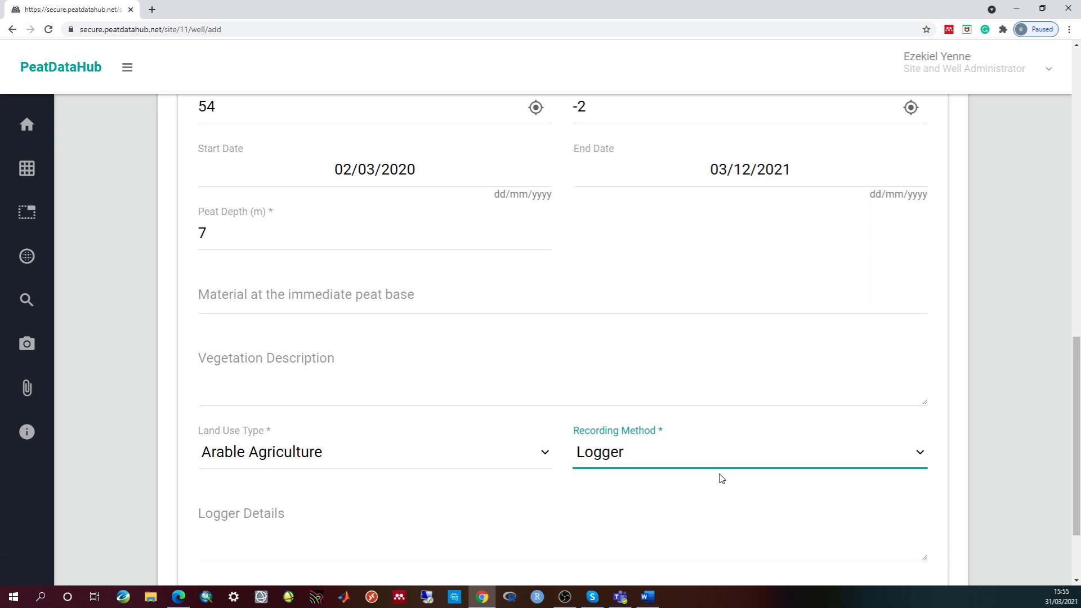
scroll(732, 451, "up", 10)
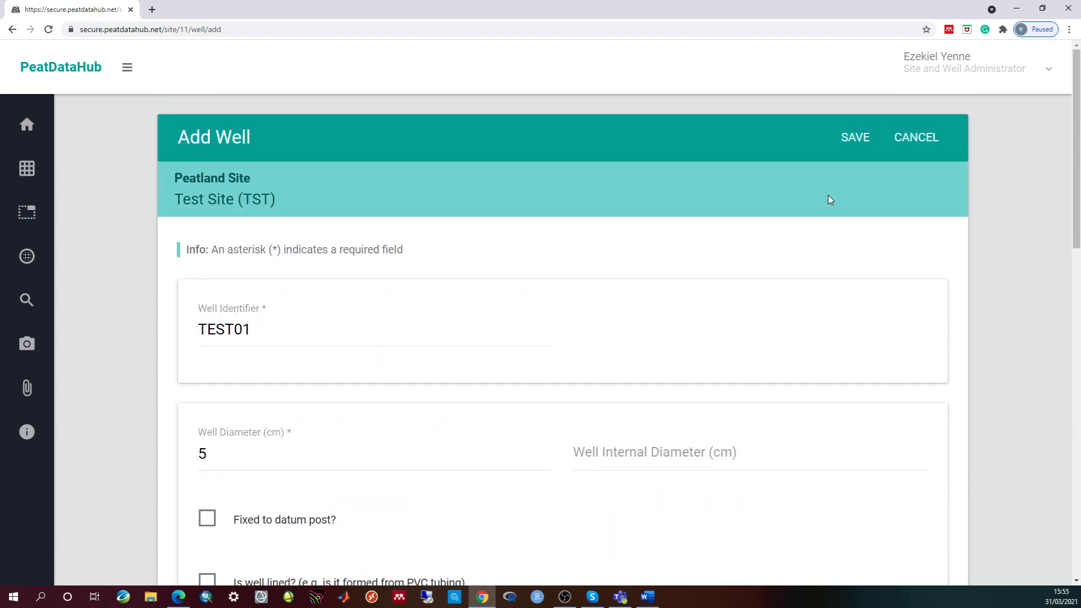
- Save well TEST01, bringing up its View Well page under Test Site (TST)
left_click(856, 137)
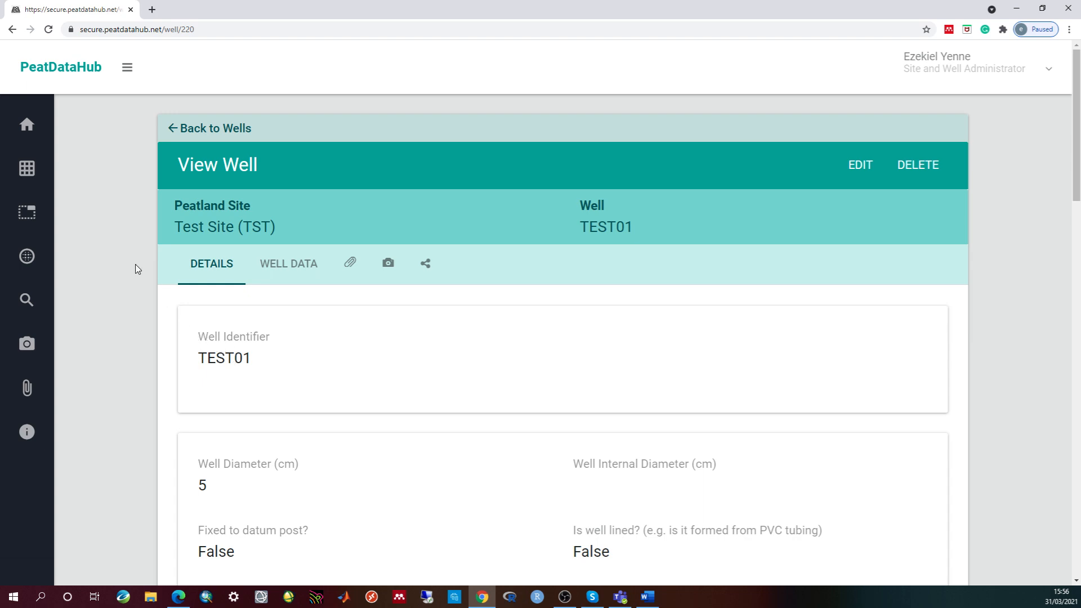
mouse_move(43, 177)
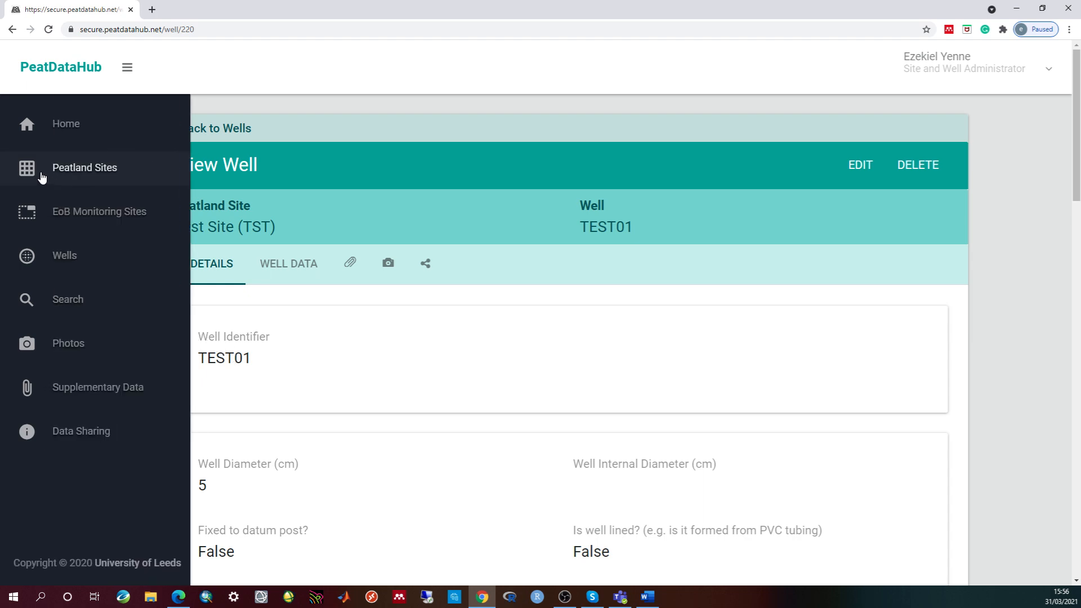
- Return to Test Site (TST)'s wells list, now showing TEST01 beside Test1 and TE1
left_click(77, 169)
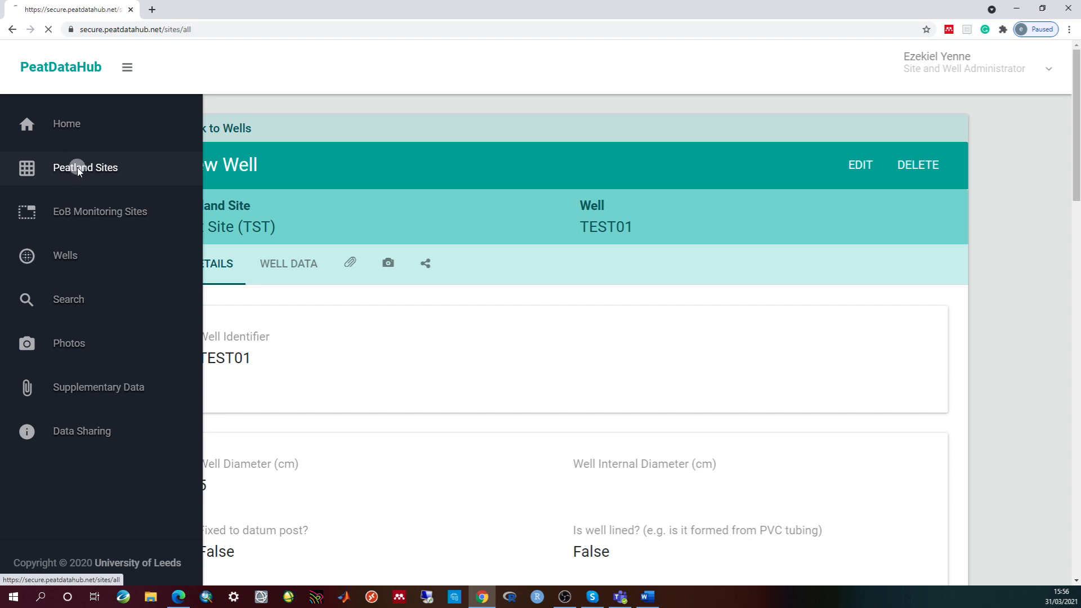
scroll(882, 306, "down", 5)
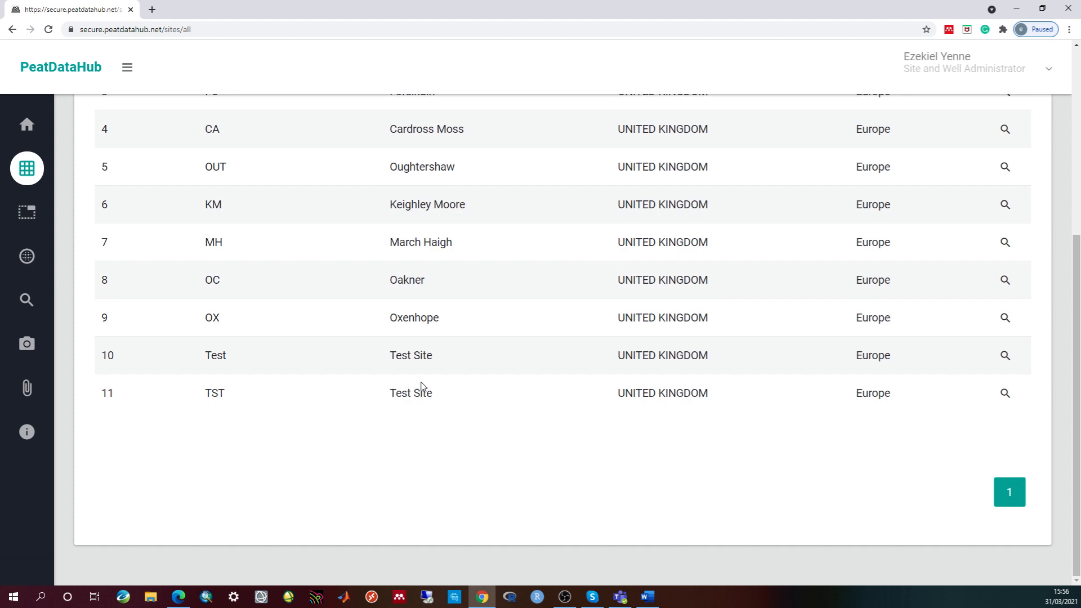
left_click(1004, 394)
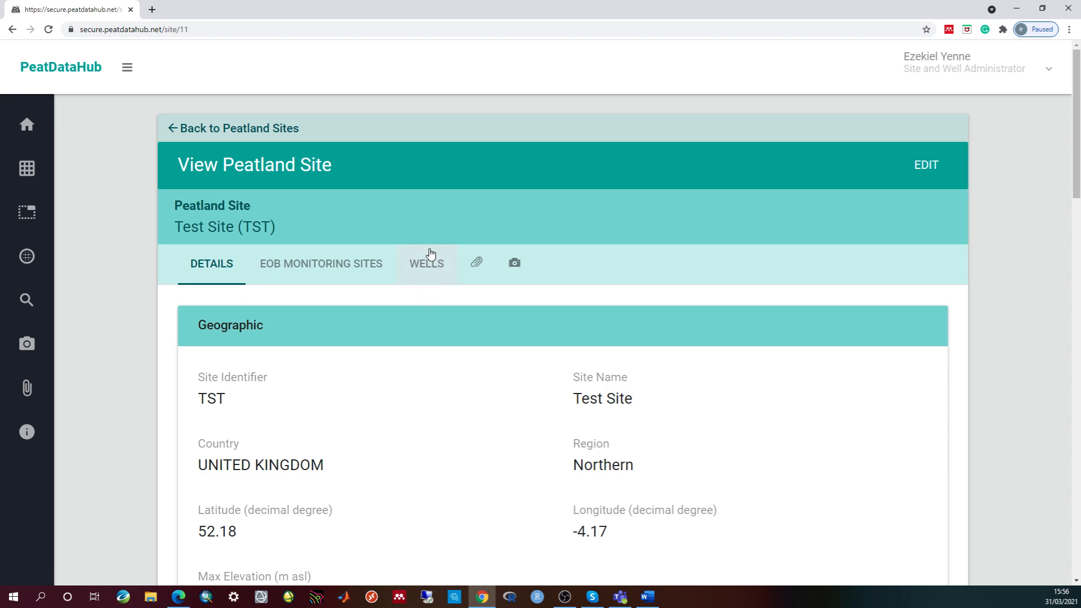
left_click(430, 272)
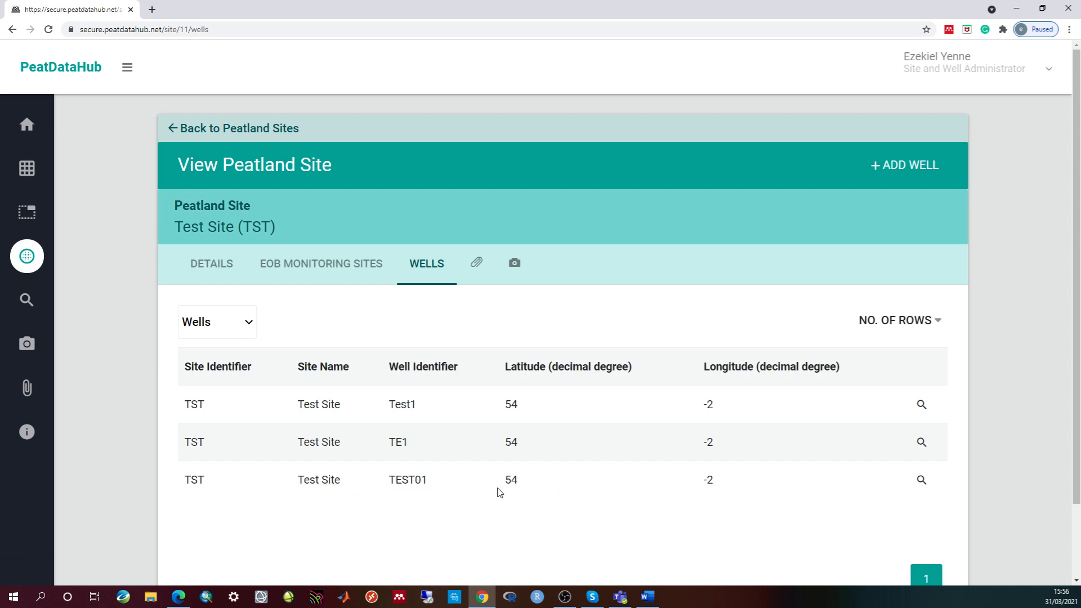
- Open TEST01's well details and look through them
left_click(921, 481)
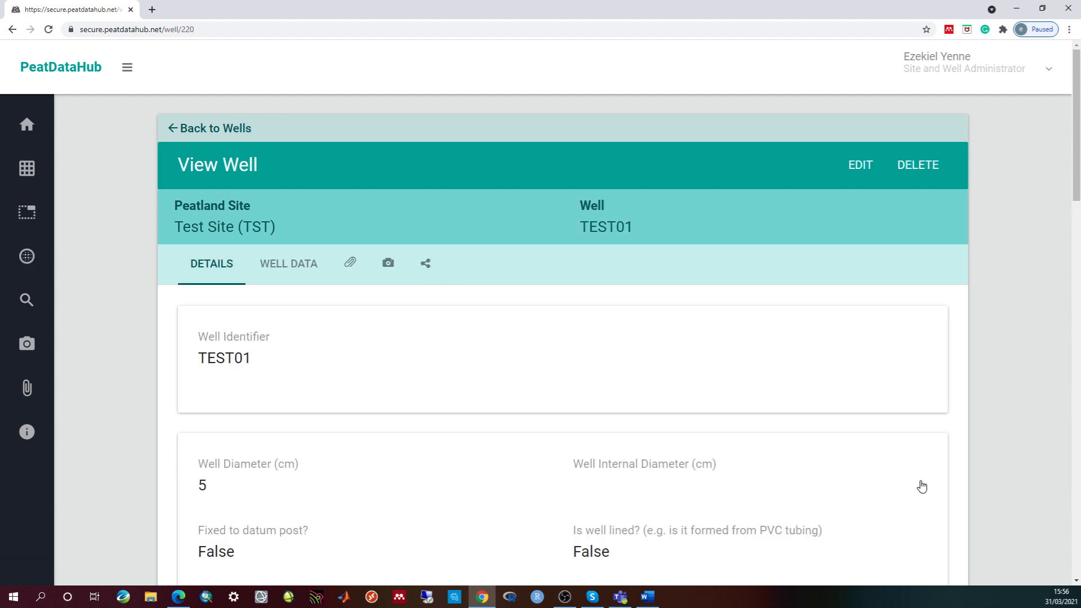
scroll(423, 376, "down", 5)
scroll(554, 357, "down", 12)
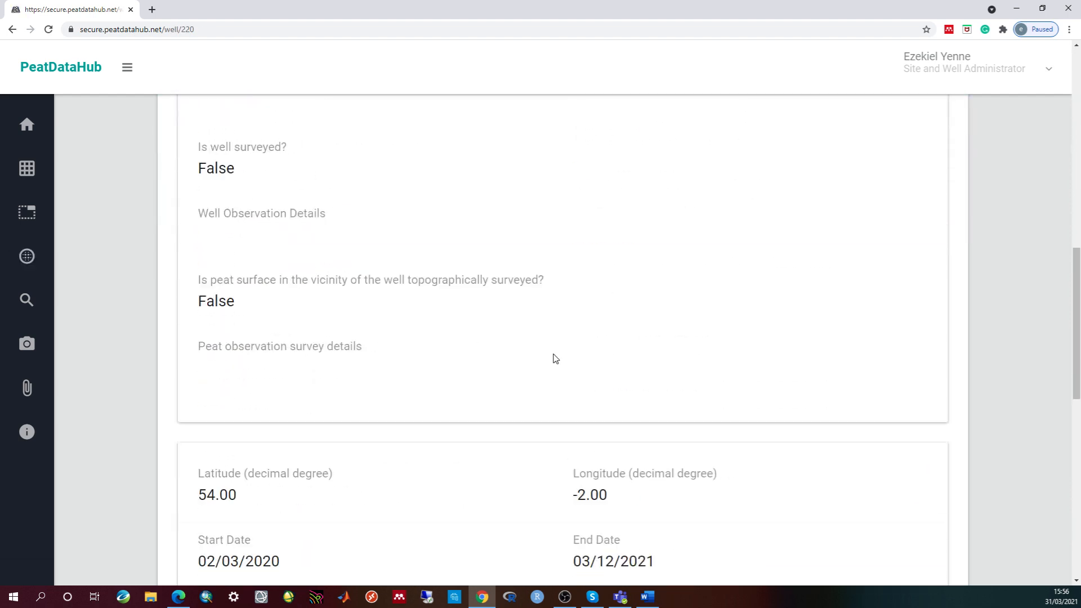
scroll(555, 359, "up", 4)
scroll(555, 358, "up", 8)
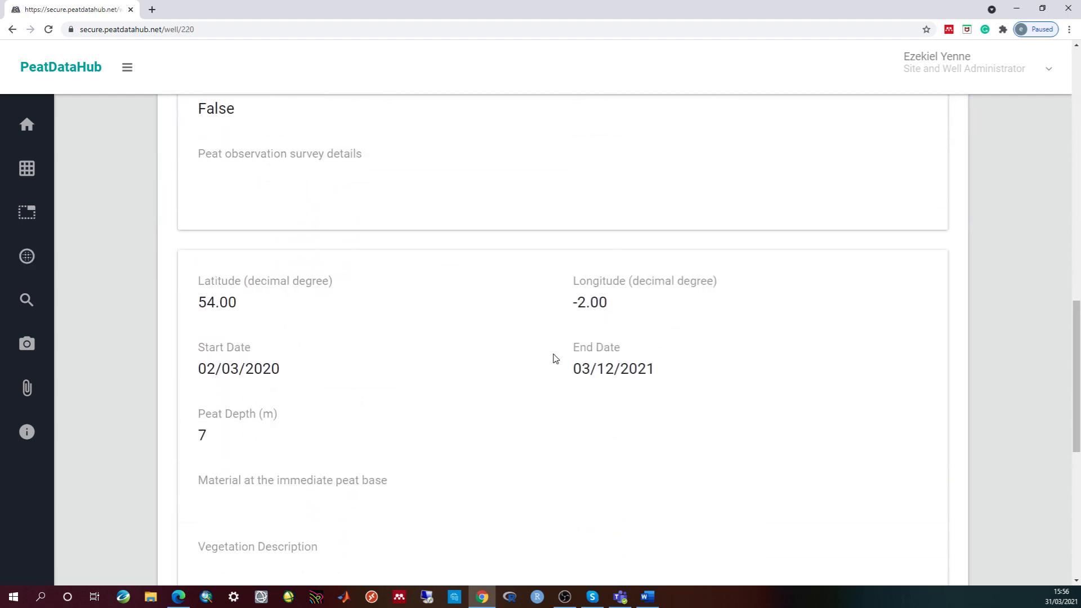
scroll(555, 358, "up", 5)
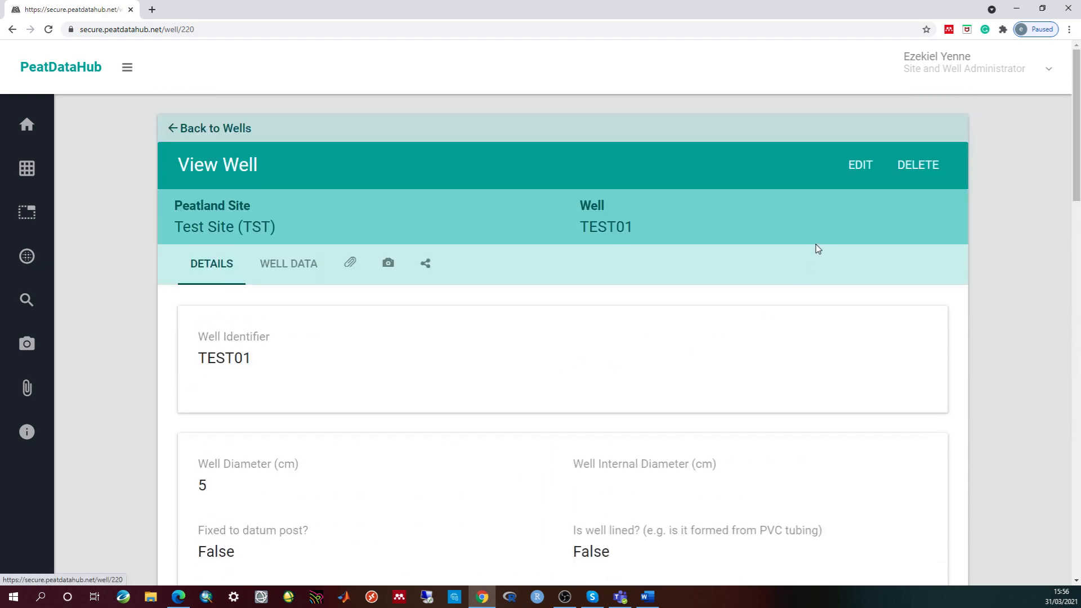
- Re-save TEST01 unchanged from its Modify Well form
left_click(862, 176)
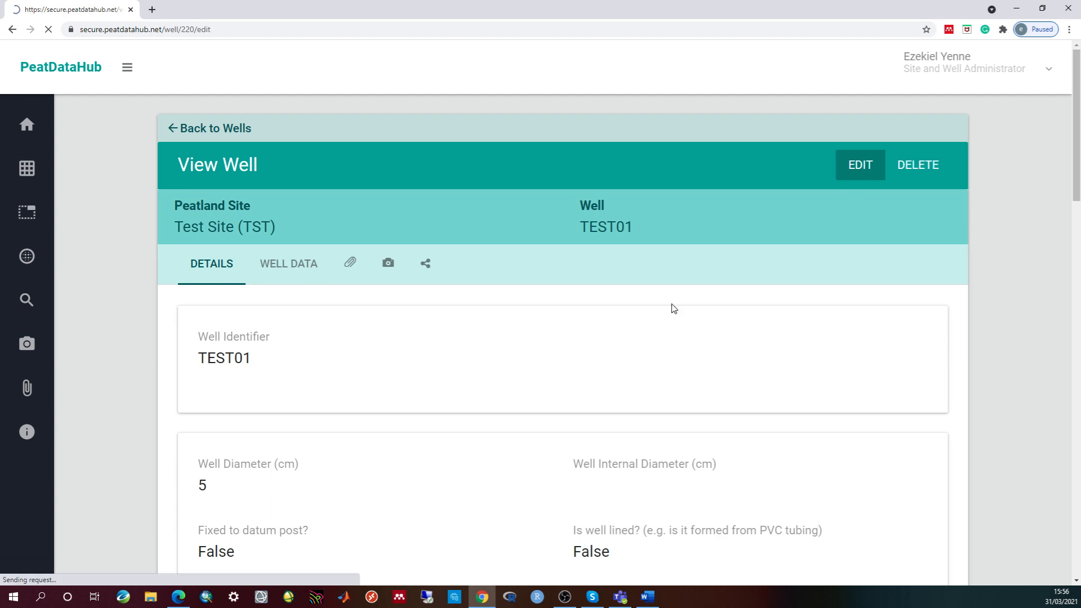
scroll(431, 352, "down", 5)
scroll(438, 348, "down", 10)
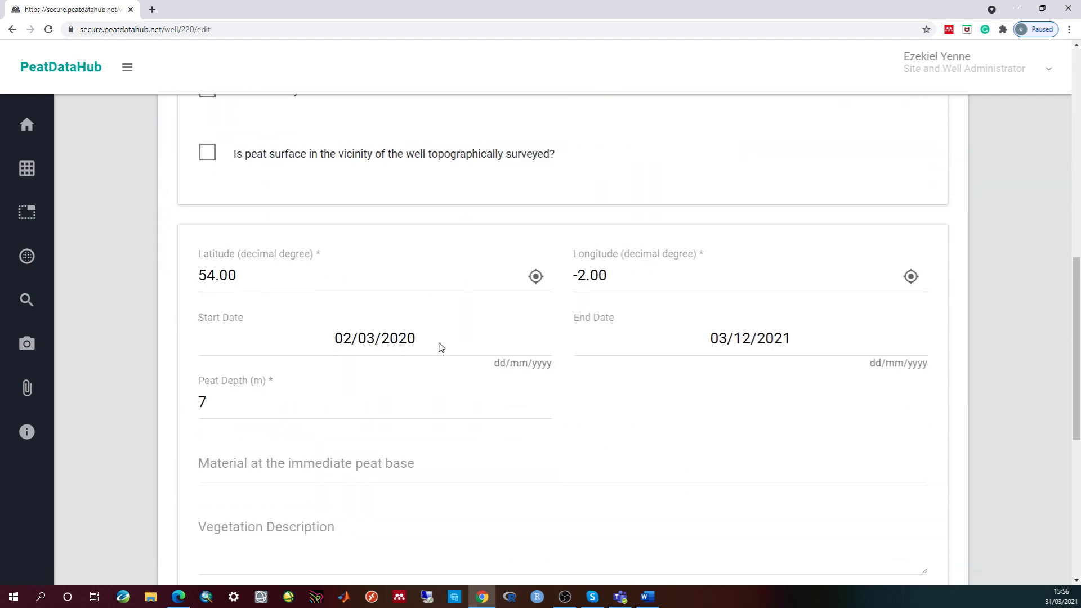
scroll(443, 347, "up", 15)
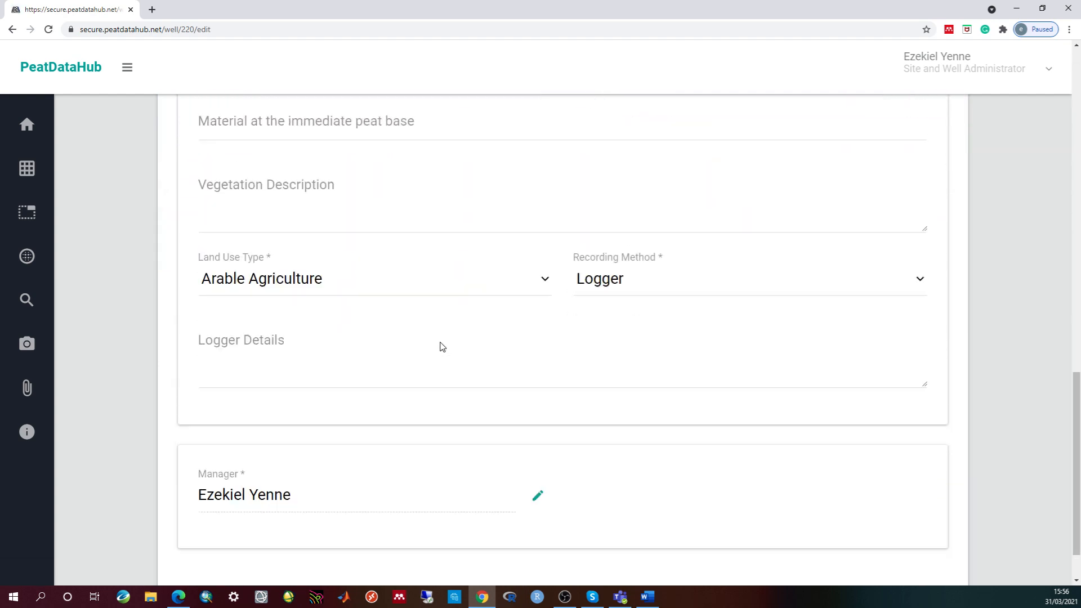
scroll(507, 357, "up", 3)
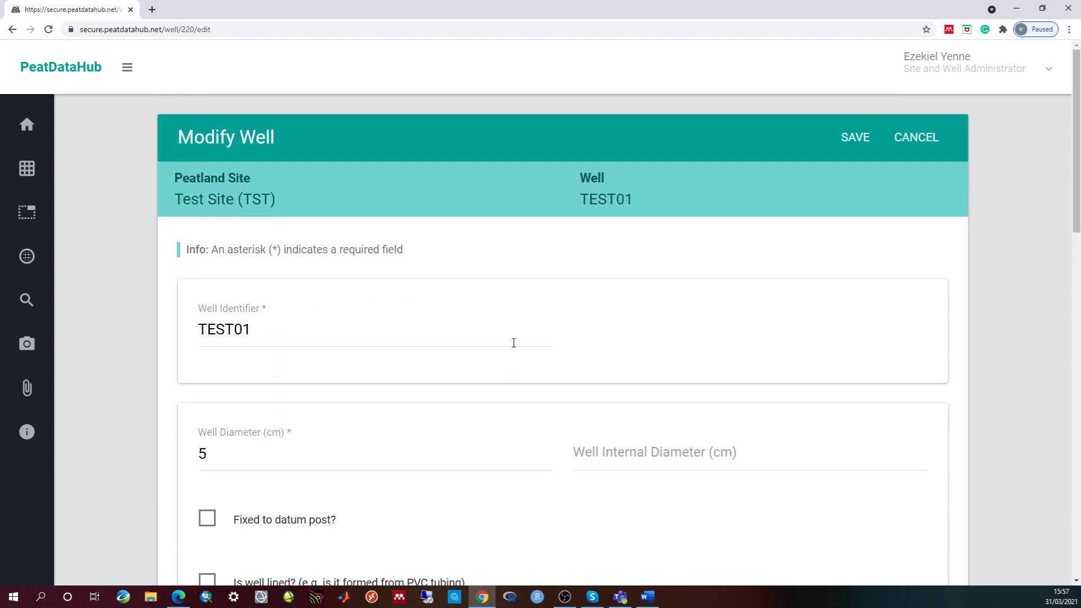
left_click(854, 142)
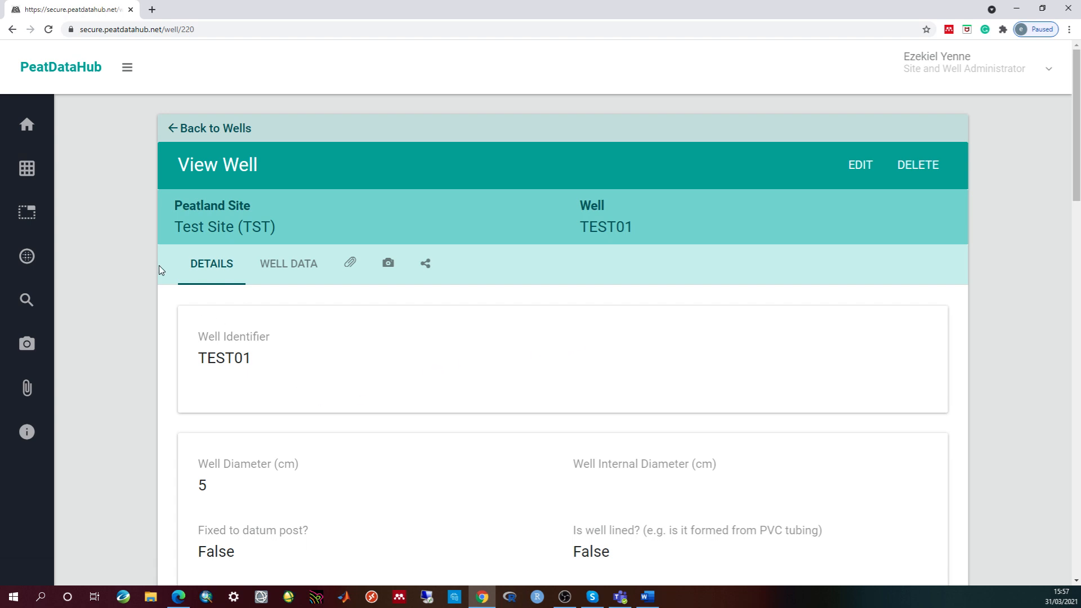
- Page through the global Wells list to last page 11, where TEST01 appears
mouse_move(22, 169)
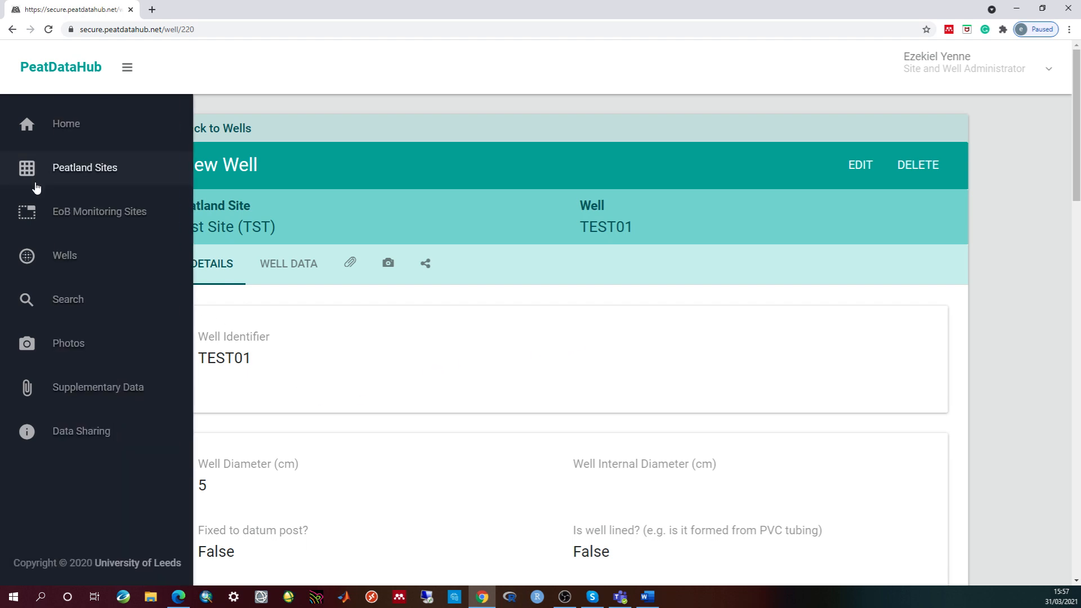
left_click(65, 260)
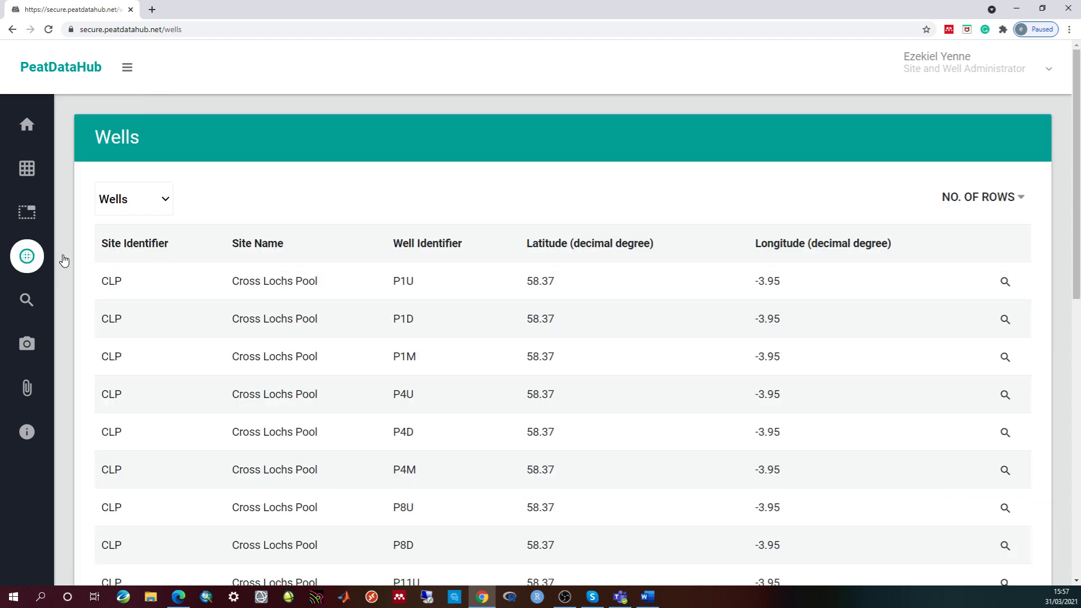
scroll(912, 339, "down", 10)
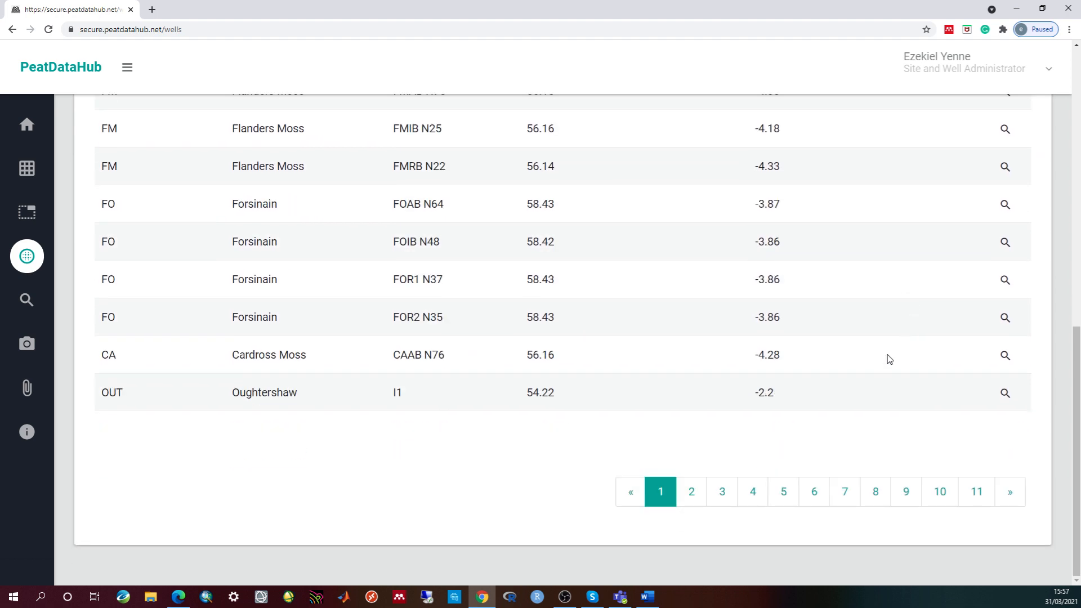
left_click(754, 495)
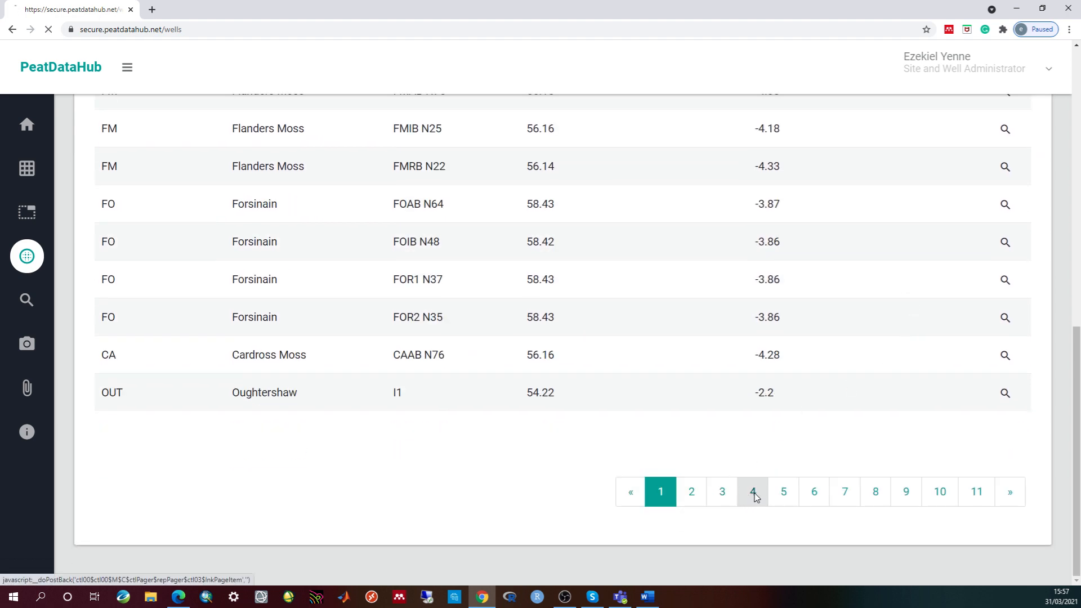
left_click(976, 494)
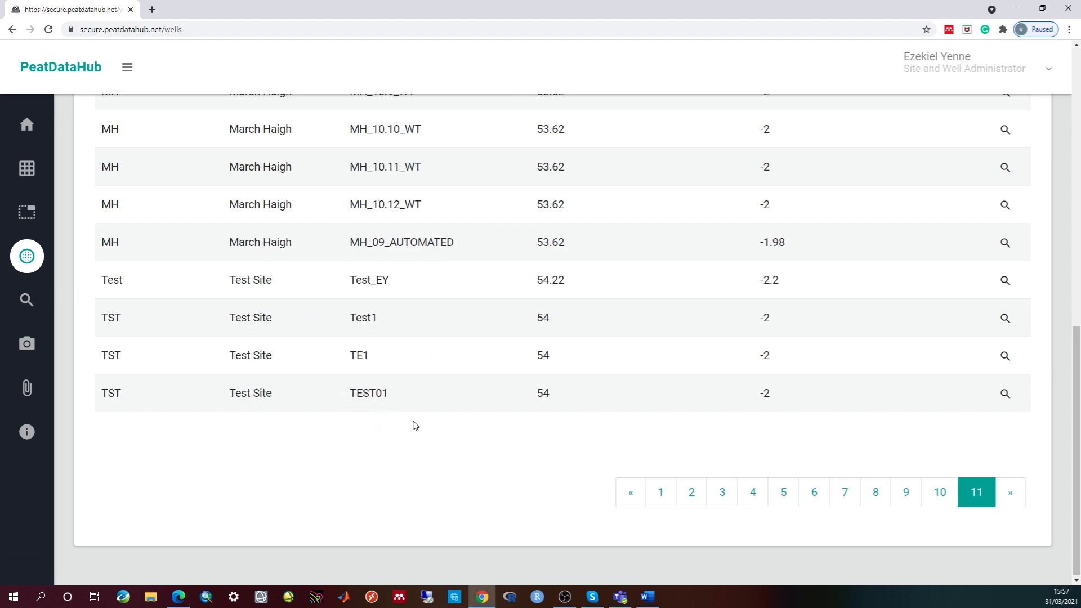
- Open TEST01's View Well page from the global list and review its details
left_click(1006, 397)
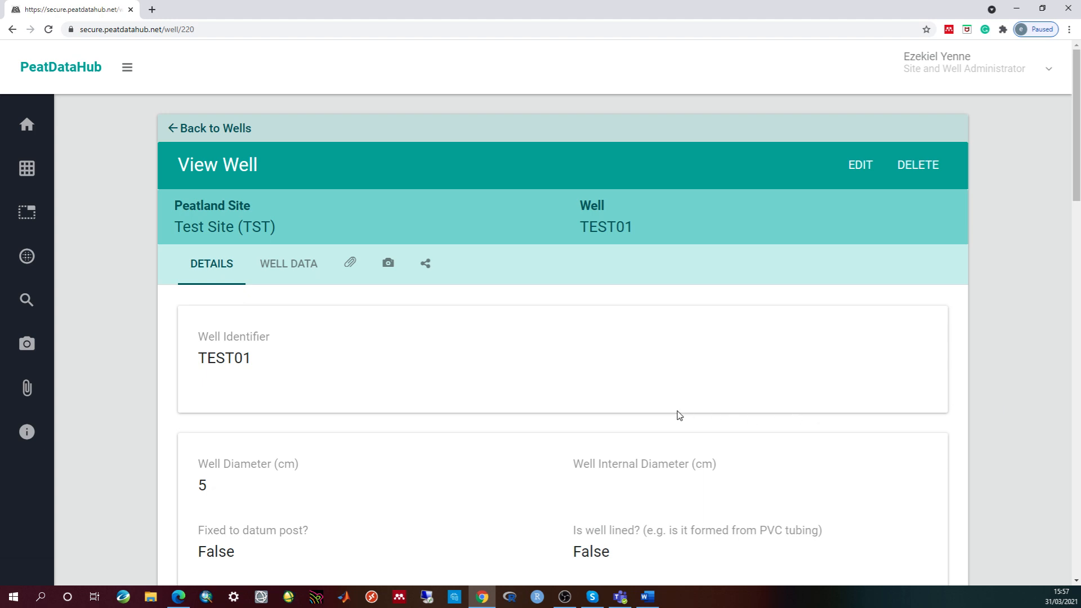
scroll(647, 391, "down", 8)
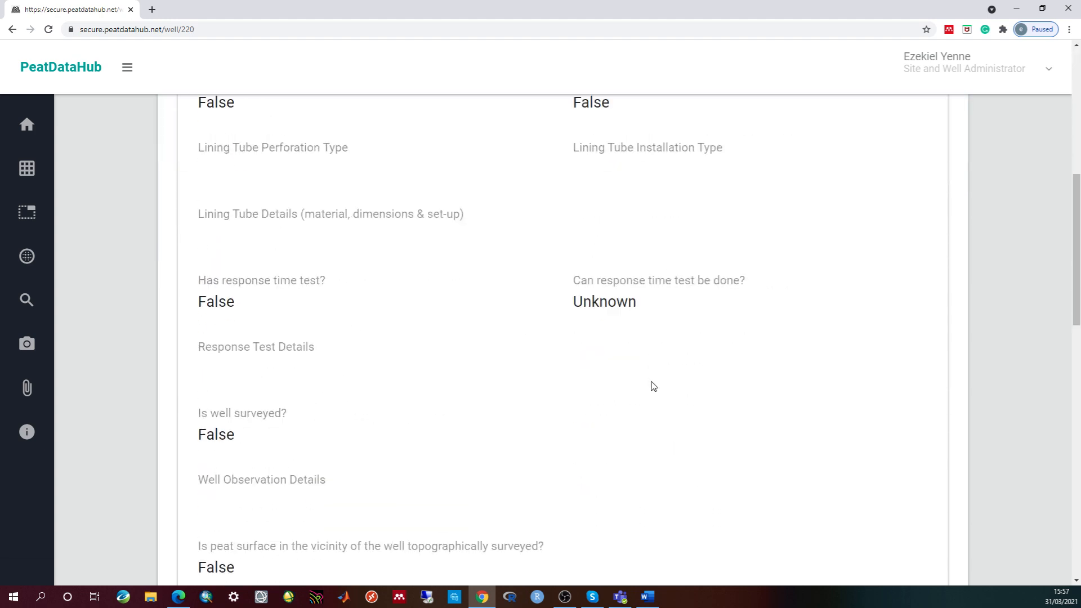
scroll(583, 404, "up", 9)
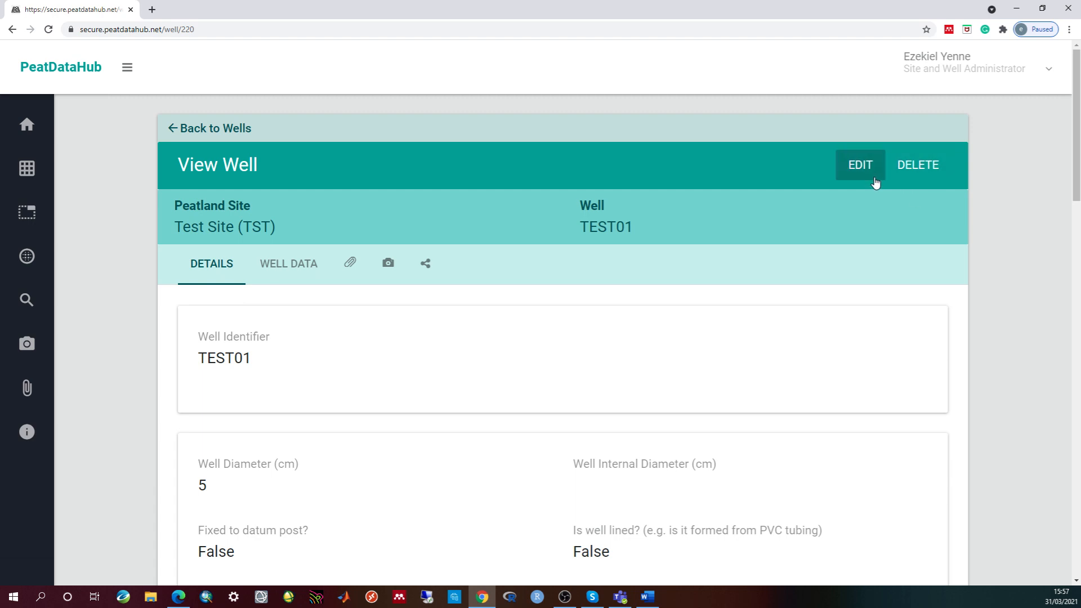
left_click(856, 166)
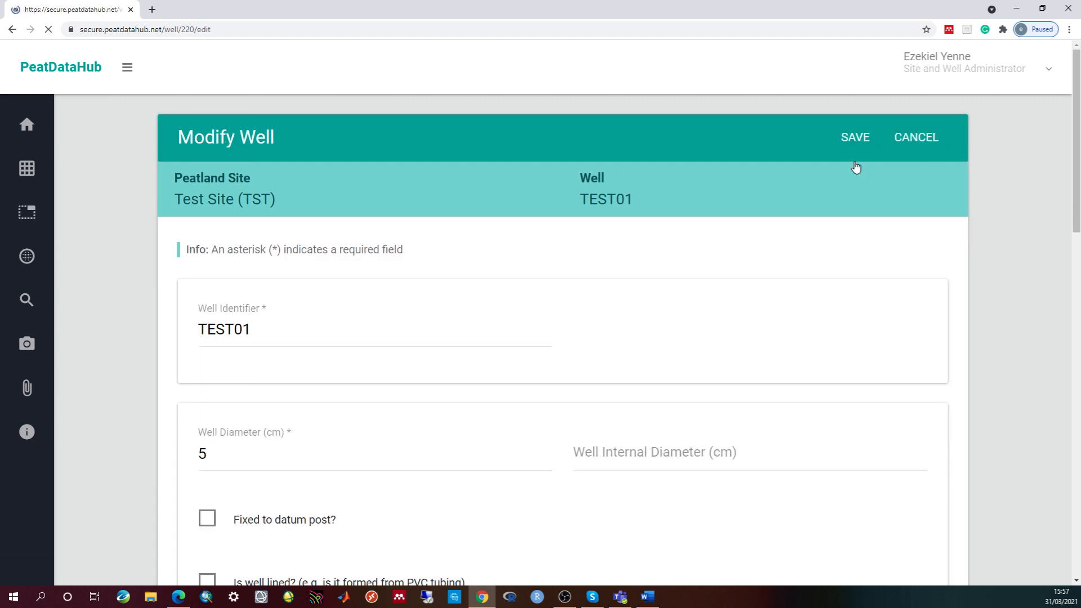
left_click(388, 332)
scroll(681, 372, "down", 9)
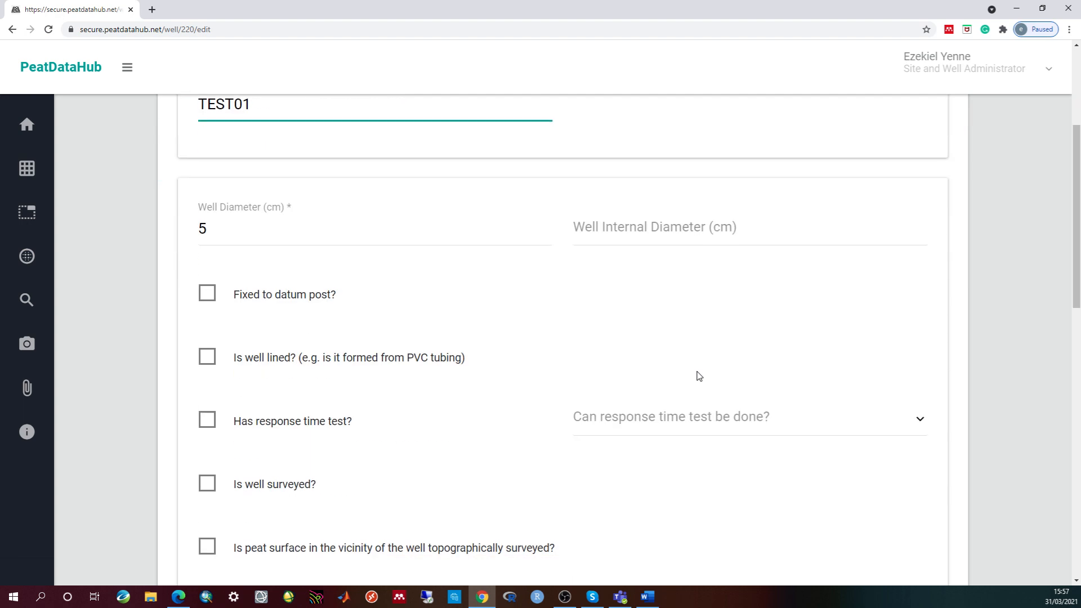
left_click(692, 386)
scroll(717, 379, "up", 9)
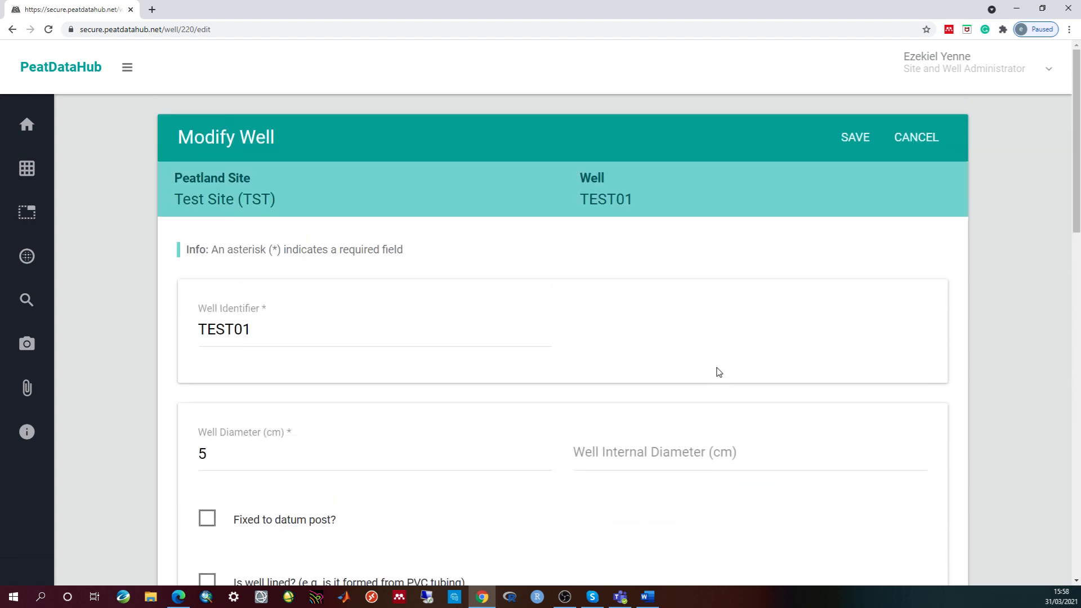
left_click(853, 137)
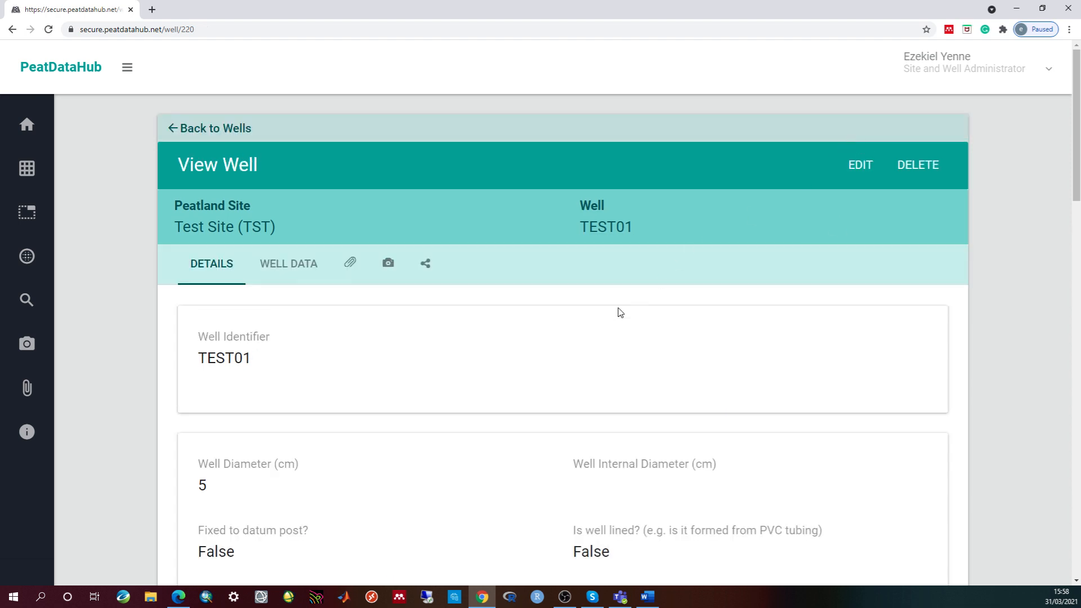
scroll(596, 333, "down", 19)
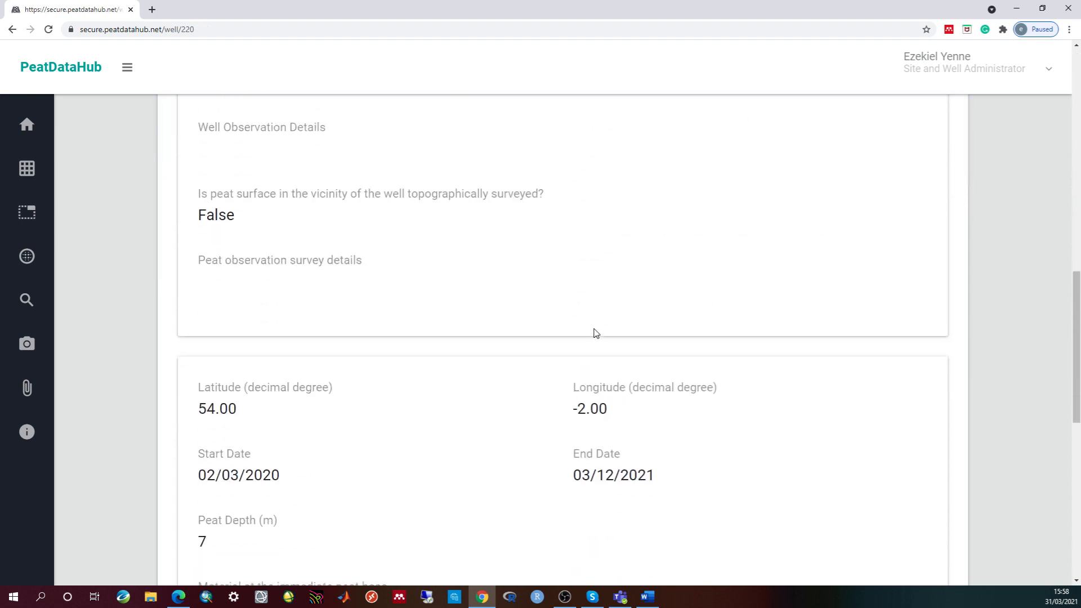
scroll(596, 333, "down", 4)
scroll(596, 333, "up", 18)
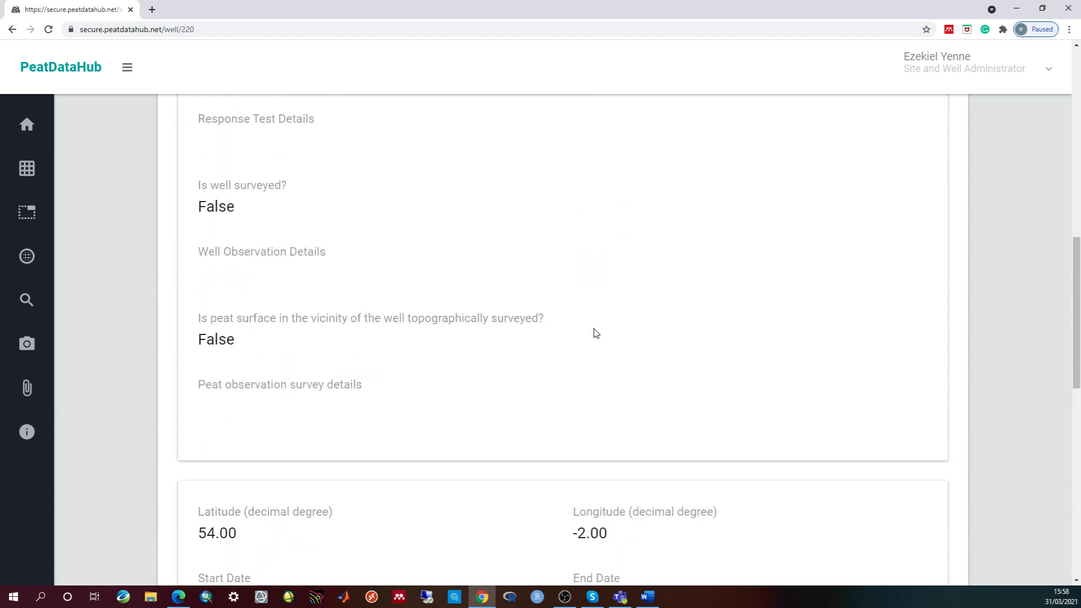
scroll(595, 334, "up", 6)
scroll(596, 334, "down", 2)
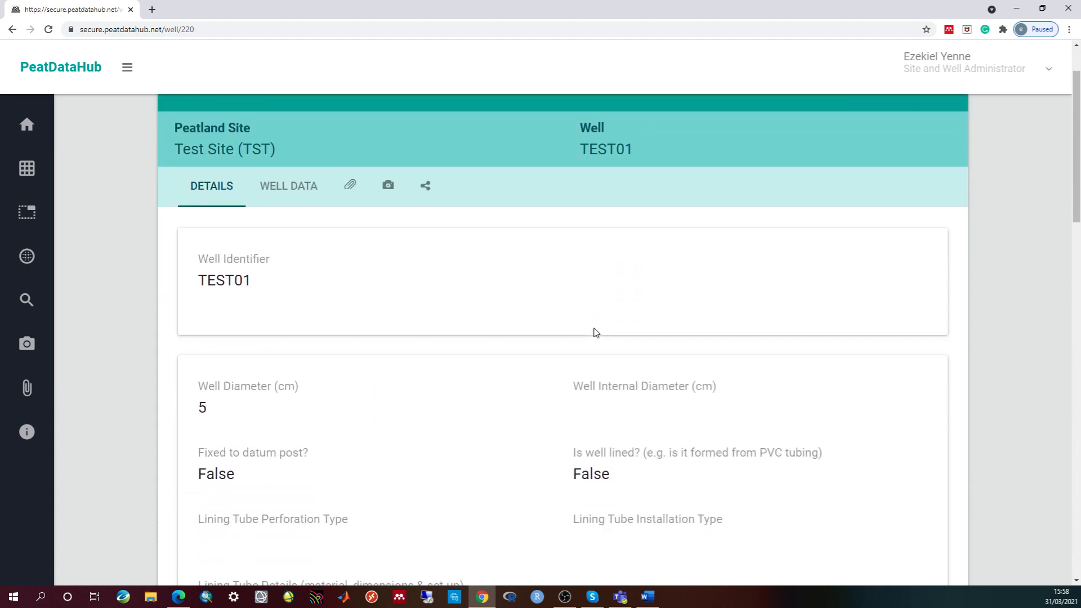
scroll(512, 360, "up", 1)
scroll(512, 360, "down", 5)
scroll(512, 360, "up", 8)
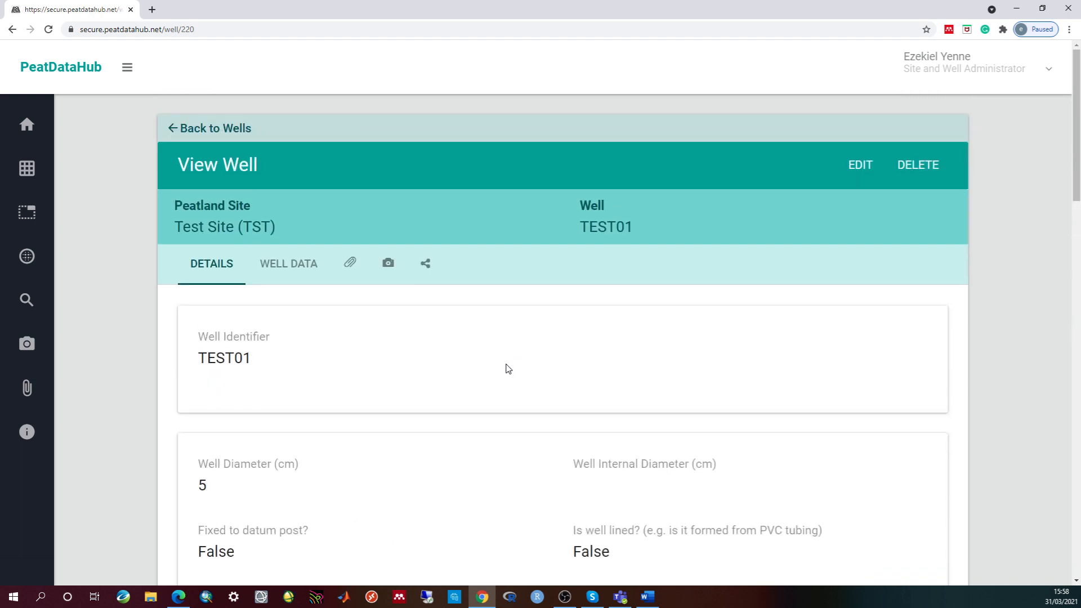